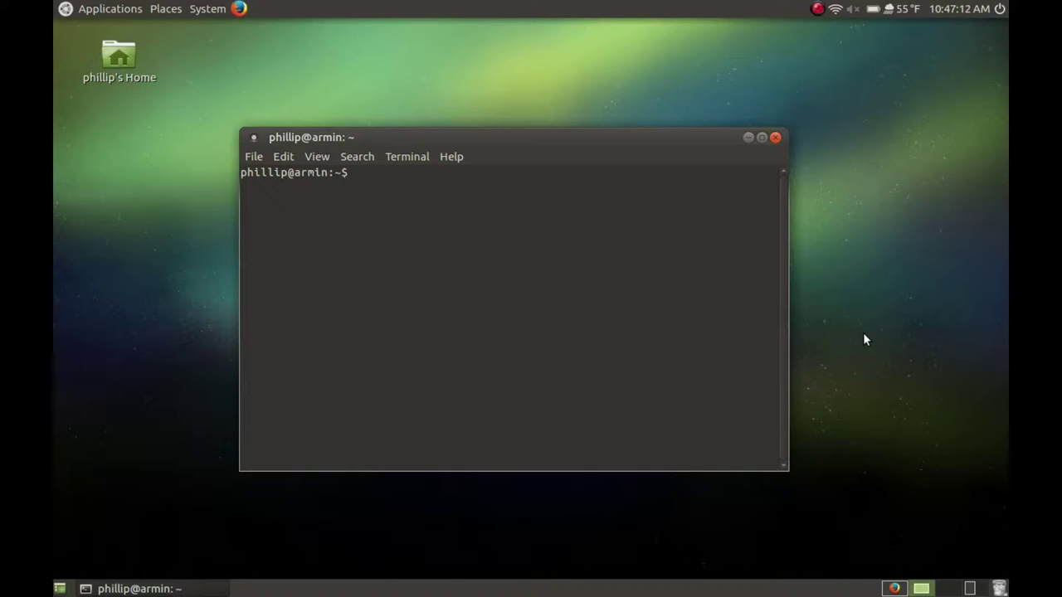
left_click(761, 139)
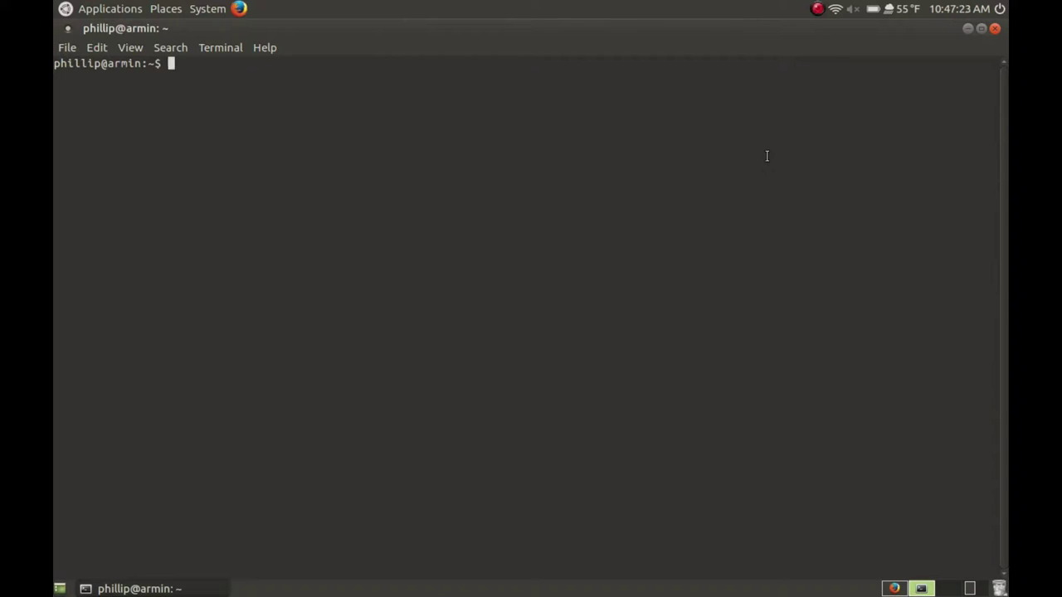
type("ssh pi")
type("@ra")
type("spberry")
key("BackSpace")
key("BackSpace")
key("BackSpace")
key("BackSpace")
key("BackSpace")
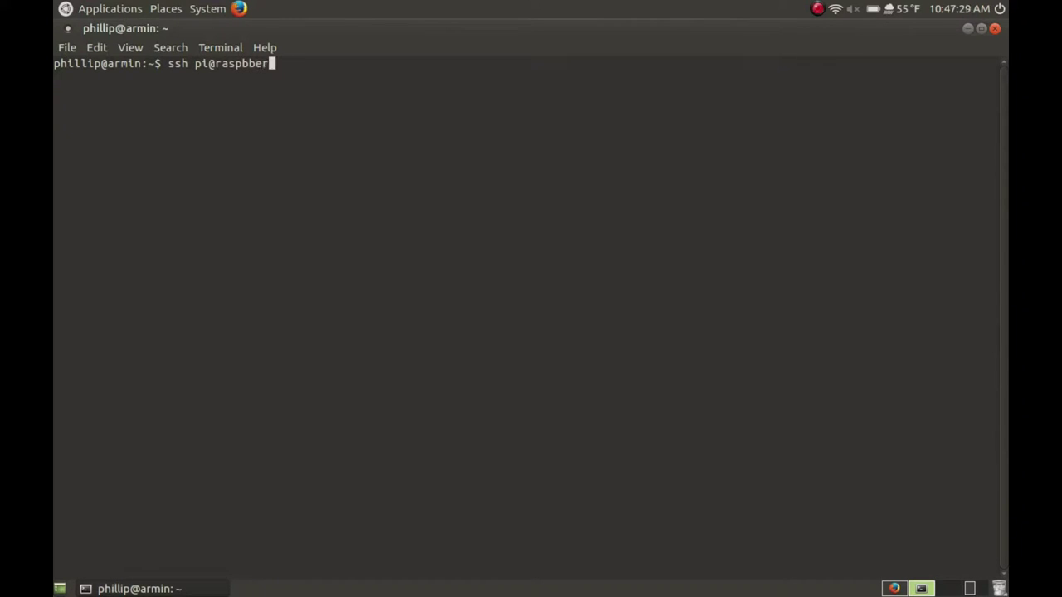
type("berrypi.local")
key("Return")
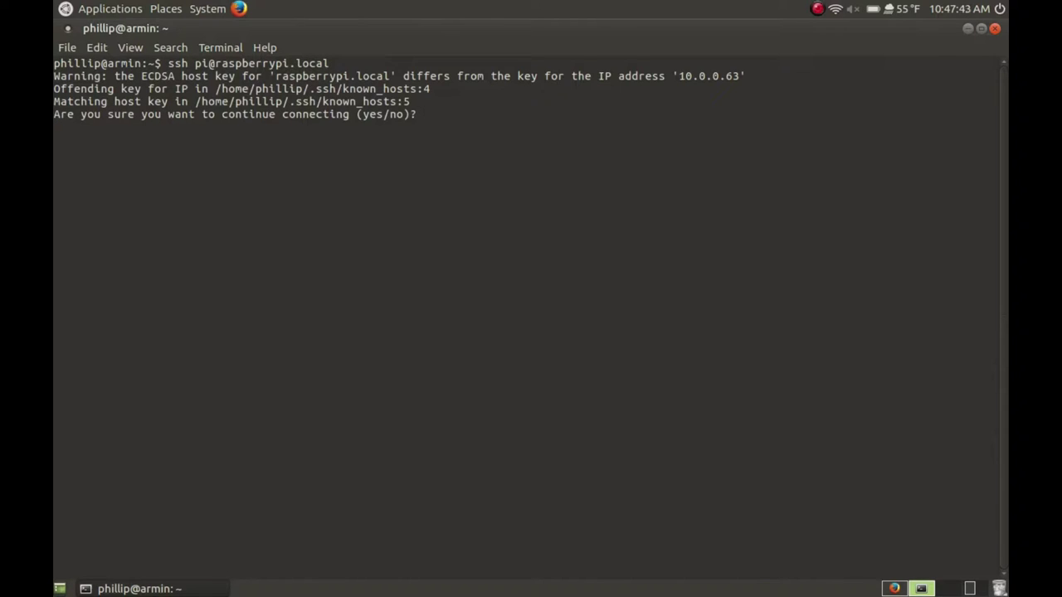
Accept the changed host key, log in with the Pi password, and clear the screen
type("yes")
key("Return")
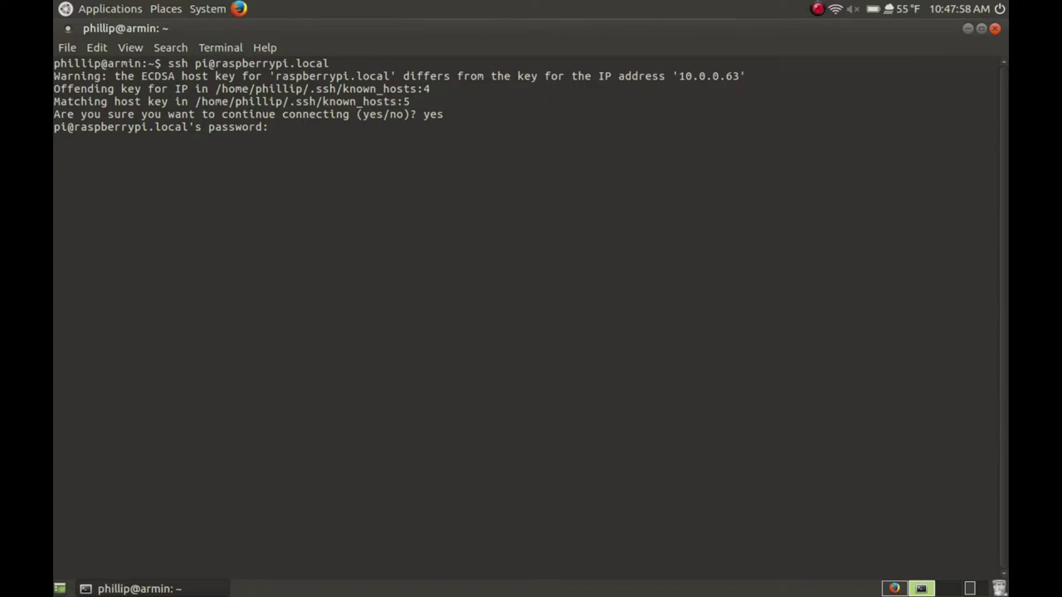
key("Return")
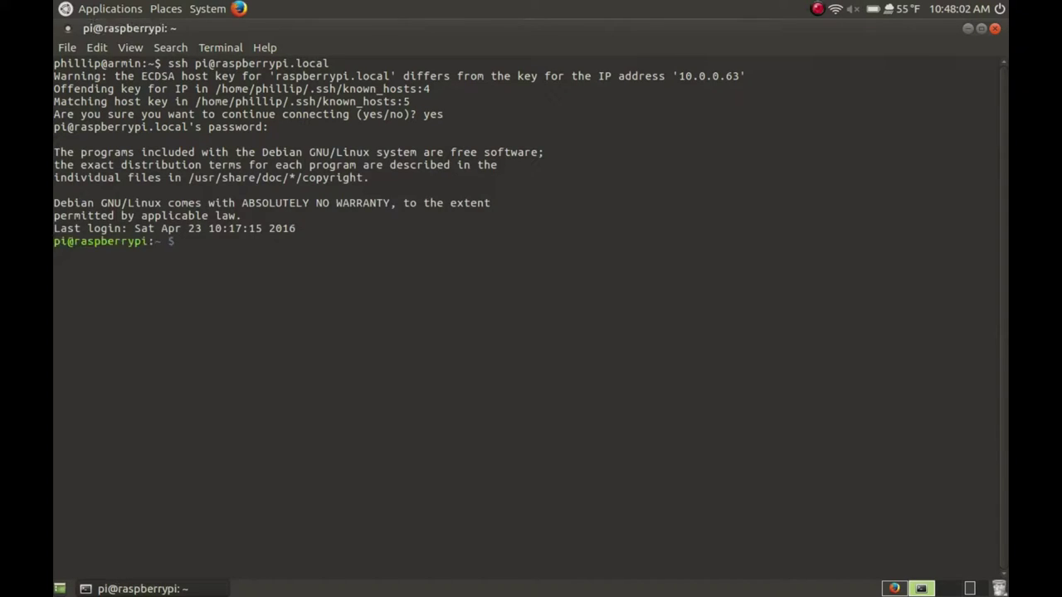
type("clear")
key("Return")
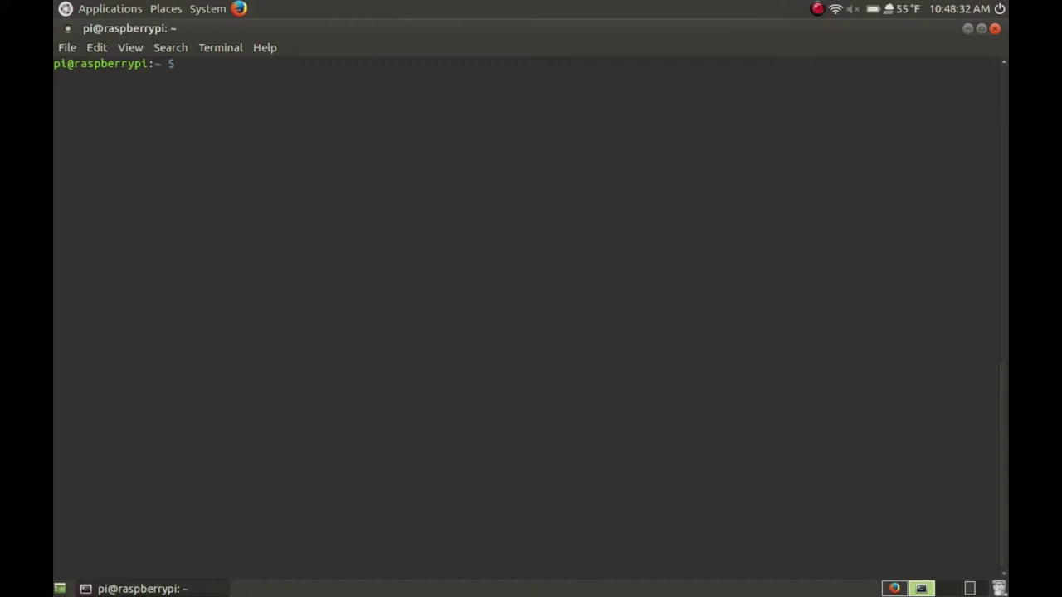
Install the transmission-daemon package with sudo apt install
type("sudo apt instal")
type("l tst")
key("BackSpace")
key("BackSpace")
type("ra")
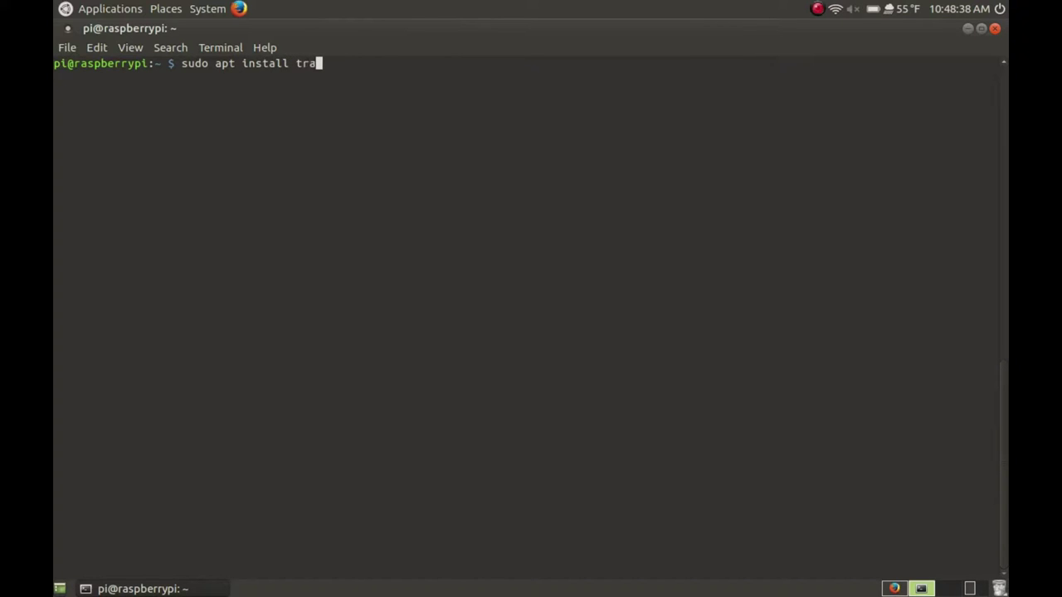
type("nsmission-daemon")
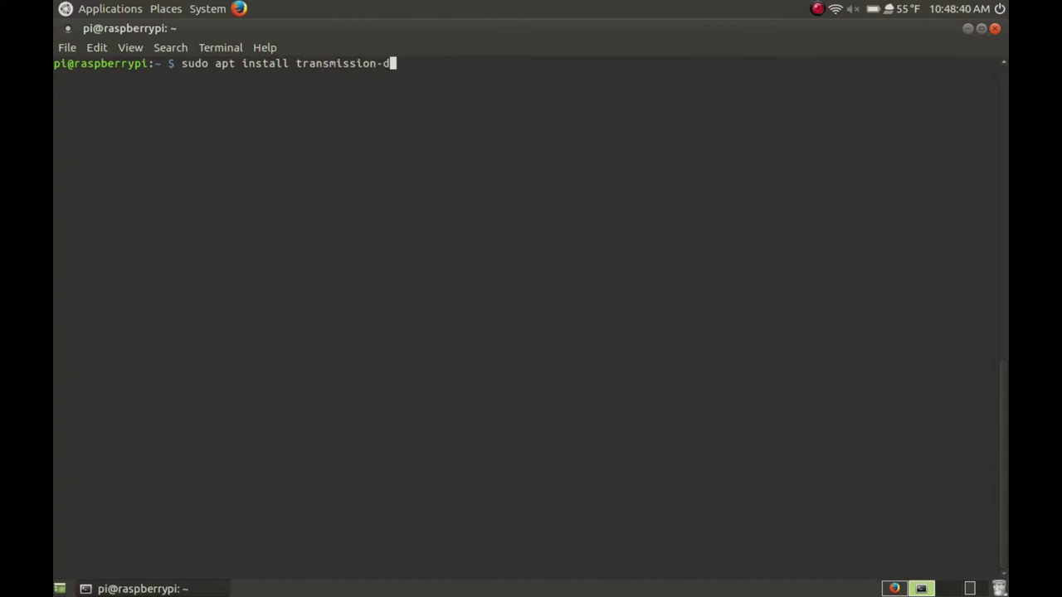
key("Return")
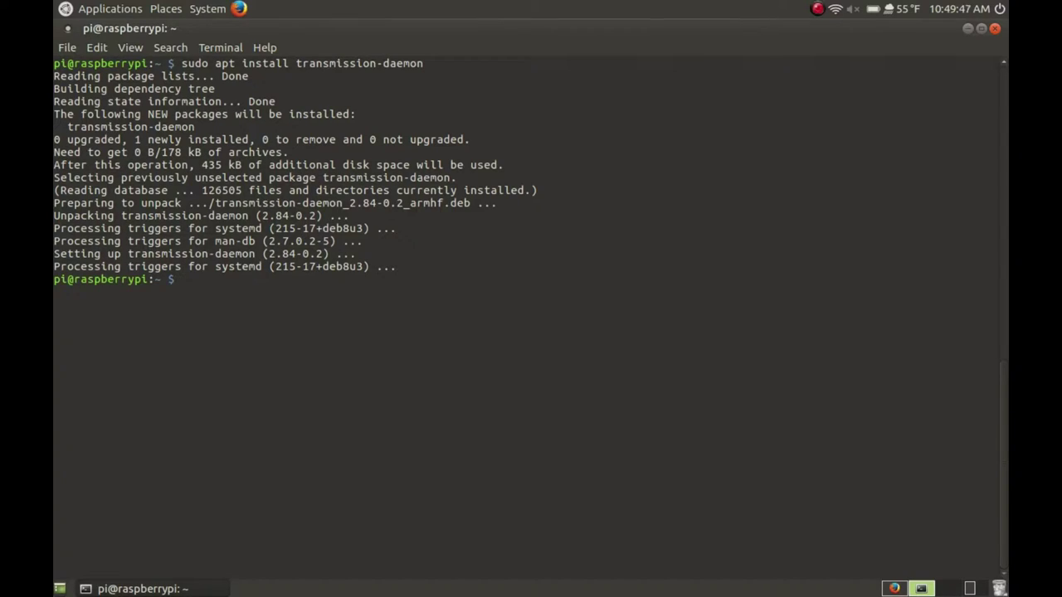
Start the service with sudo /etc/init.d/transmission-daemon start
type("sudo /etc/init.d/trans")
key("Tab")
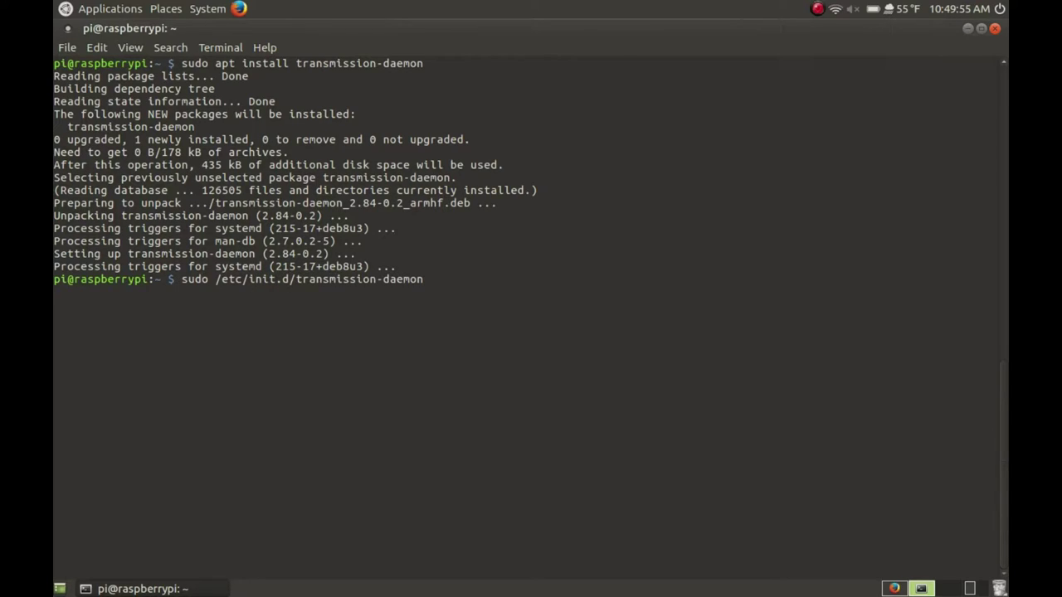
type("start")
key("Return")
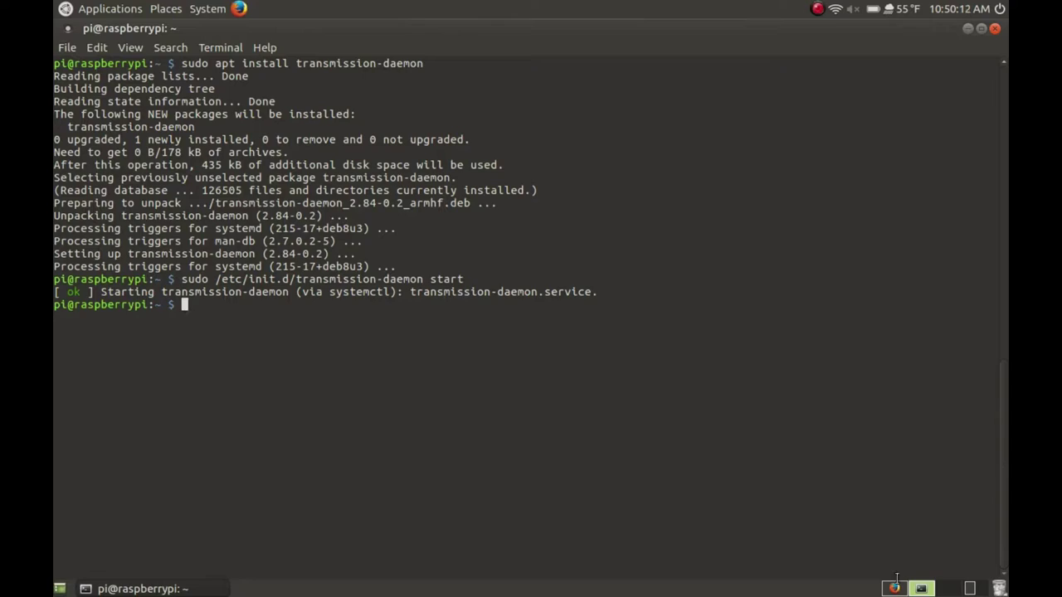
Load raspberrypi.local:9091 in Firefox, hit the 403 Unauthorized IP page, and return to the terminal
left_click(893, 588)
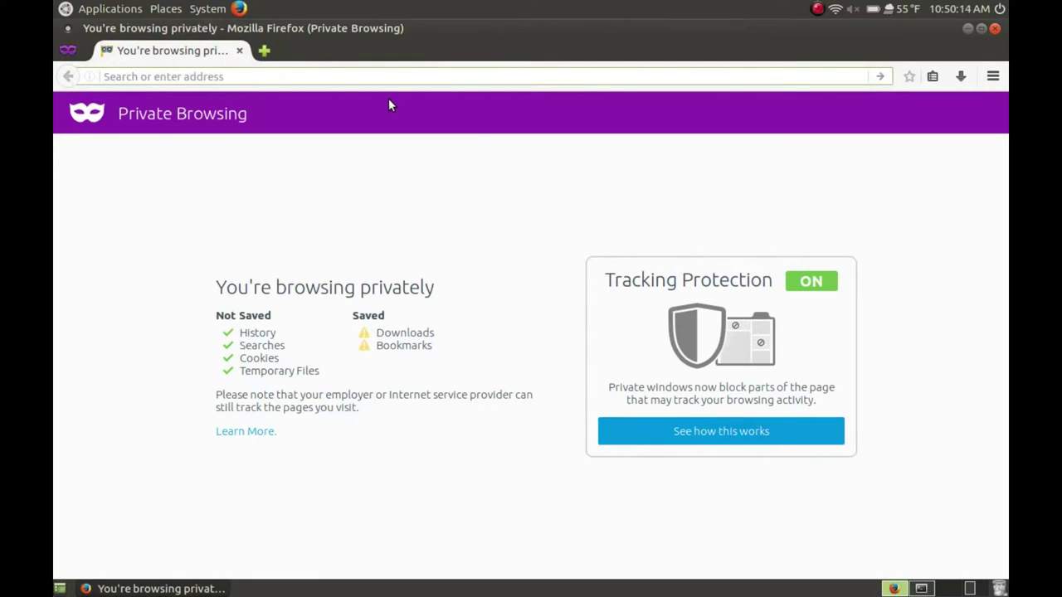
type("raspb")
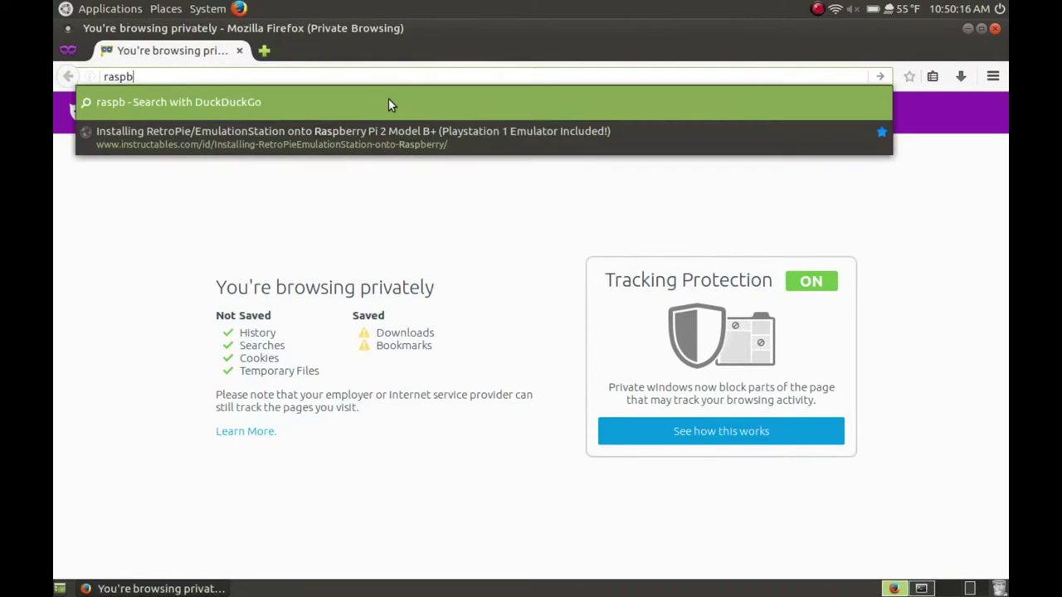
type("errypi")
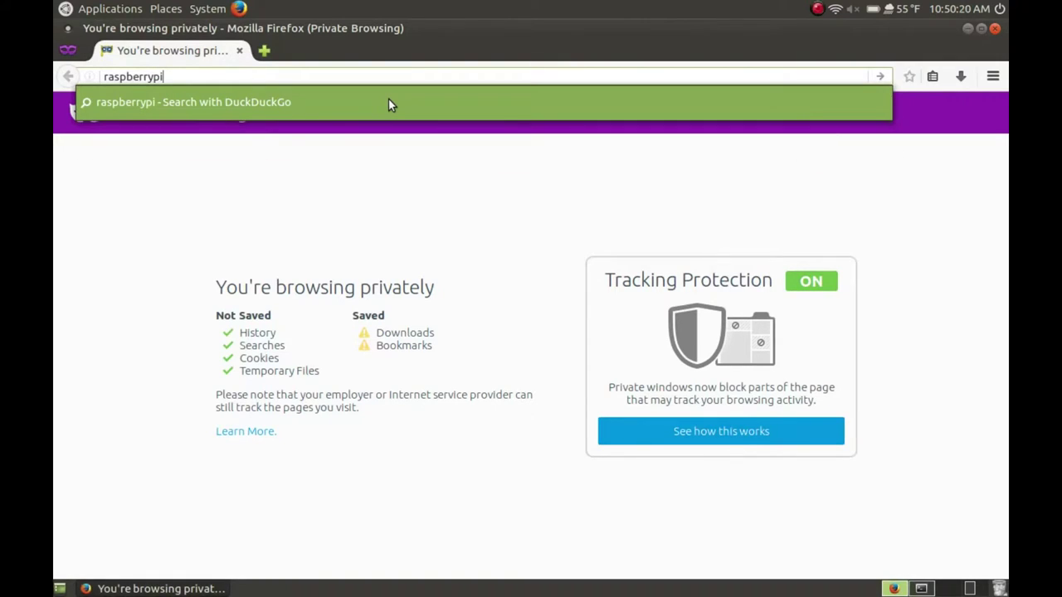
type(".local")
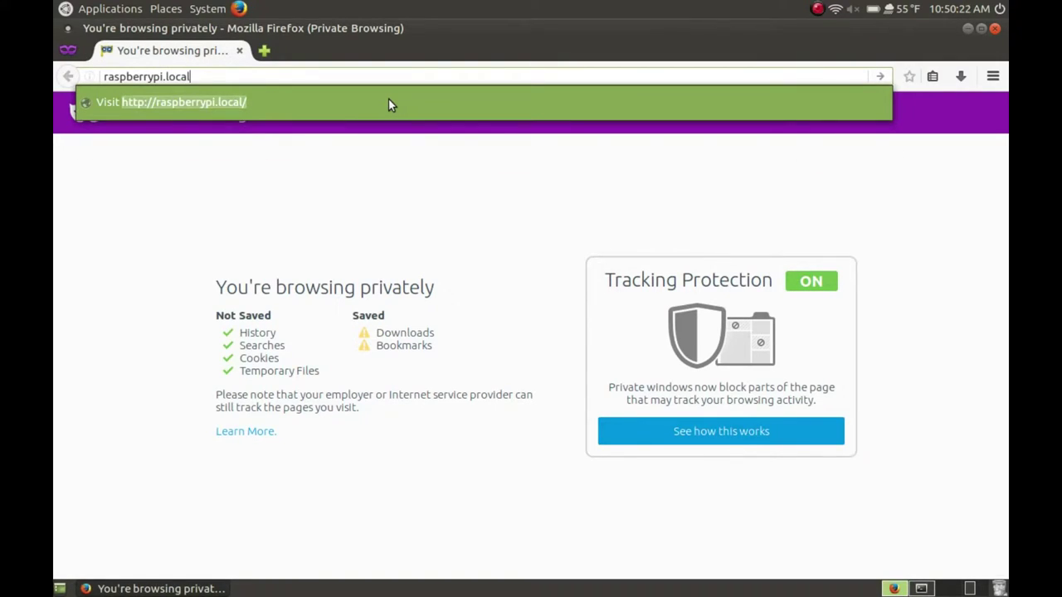
type(":")
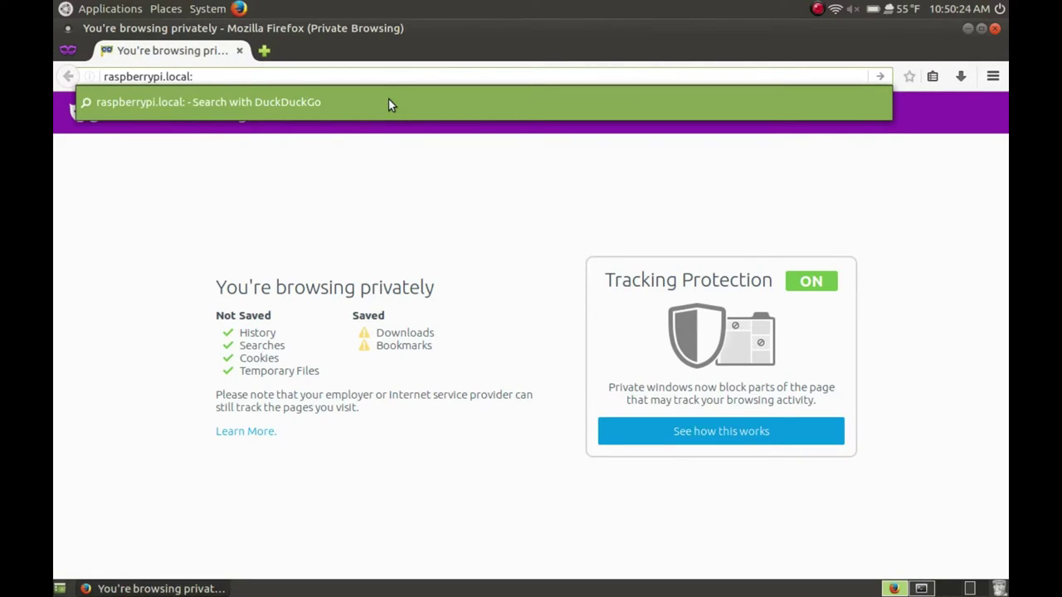
type("9091")
key("Return")
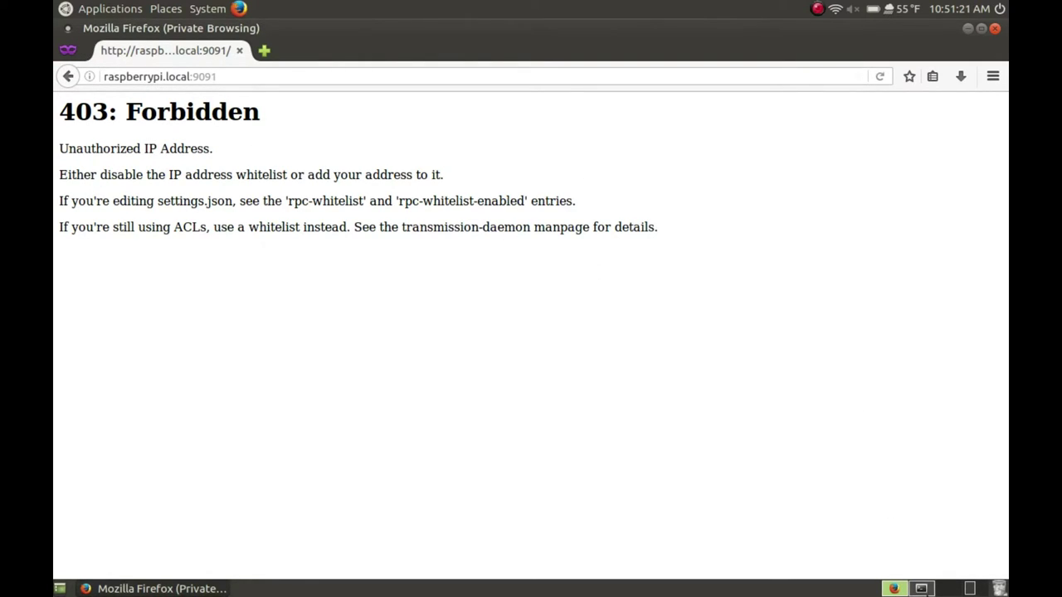
left_click(921, 589)
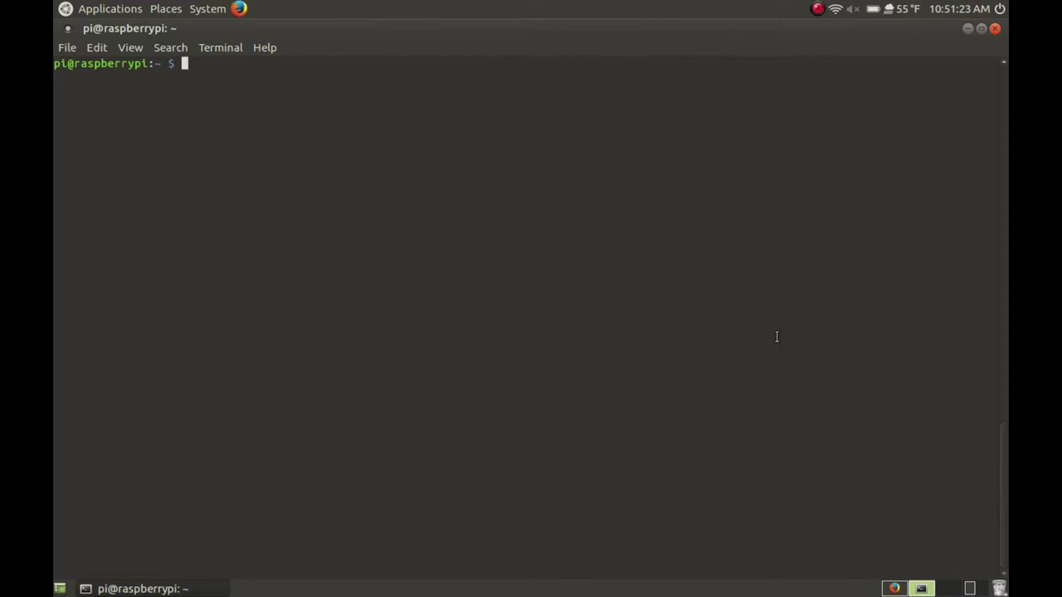
Stop transmission-daemon via its init.d script and clear the Pi's terminal
key("Up")
key("Up")
key("Up")
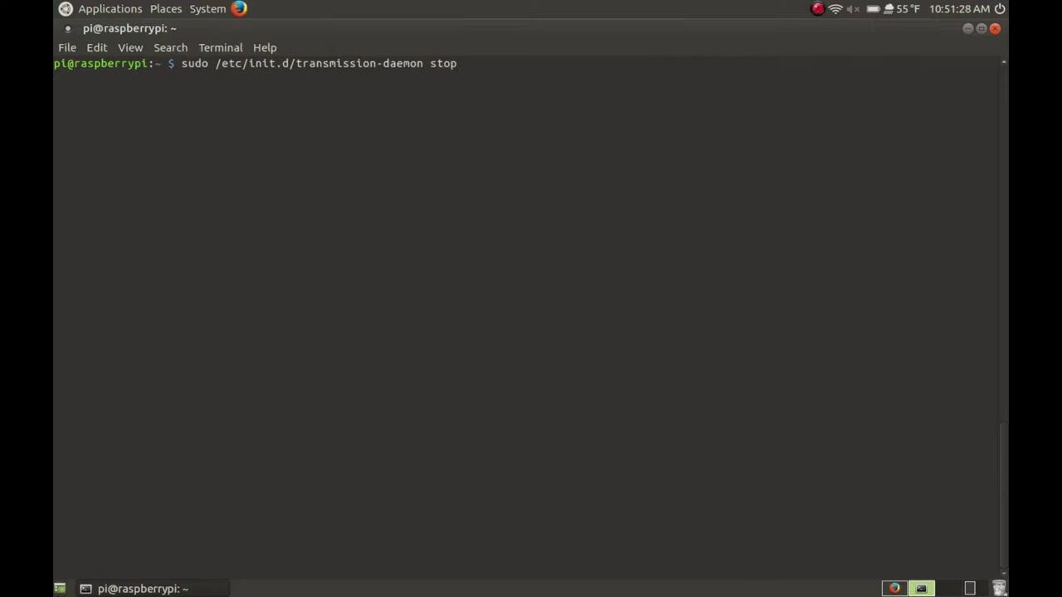
key("Return")
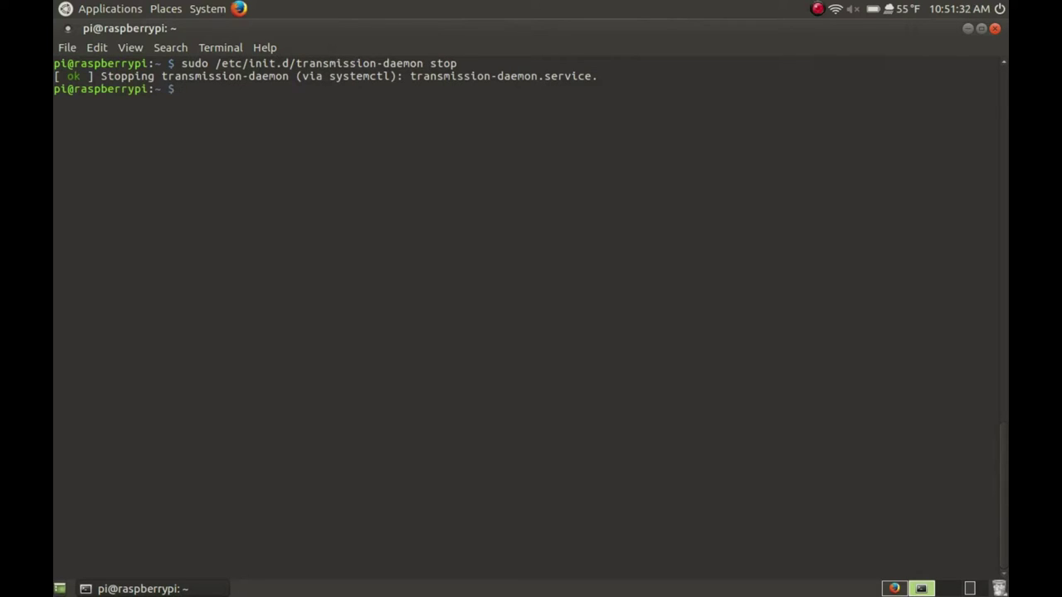
type("clear")
key("Return")
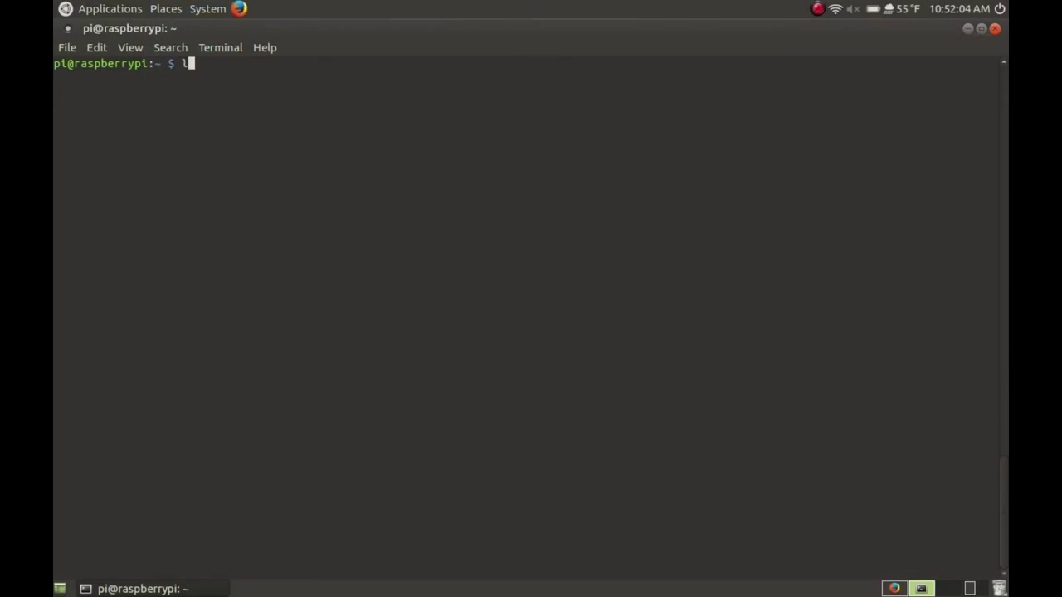
List block devices with lsblk and pick out the 28.9G drive's sda and sda1 entries
type("lsblk")
key("Return")
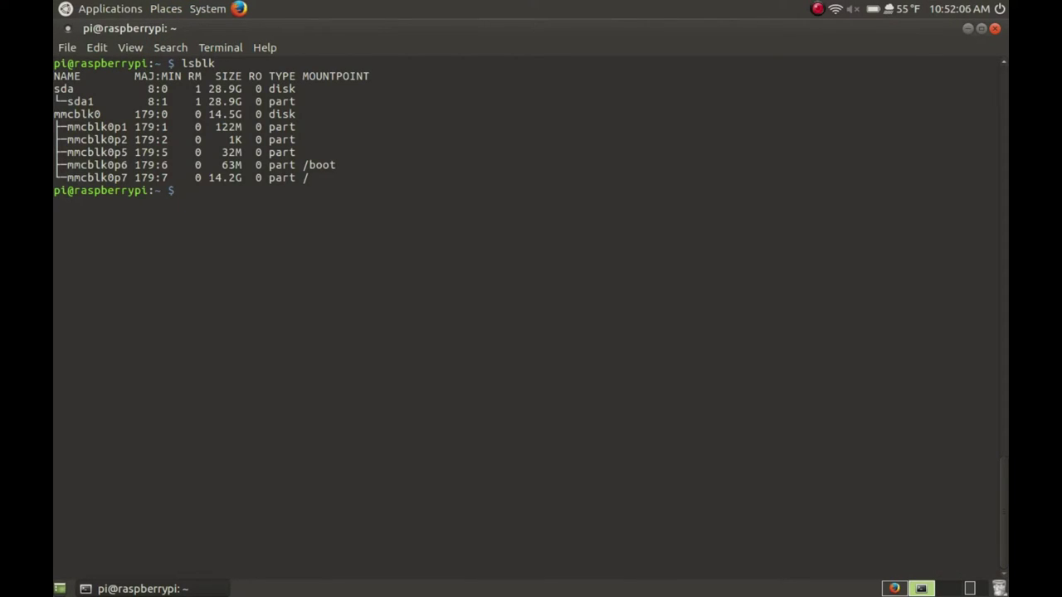
left_click_drag(55, 89, 386, 100)
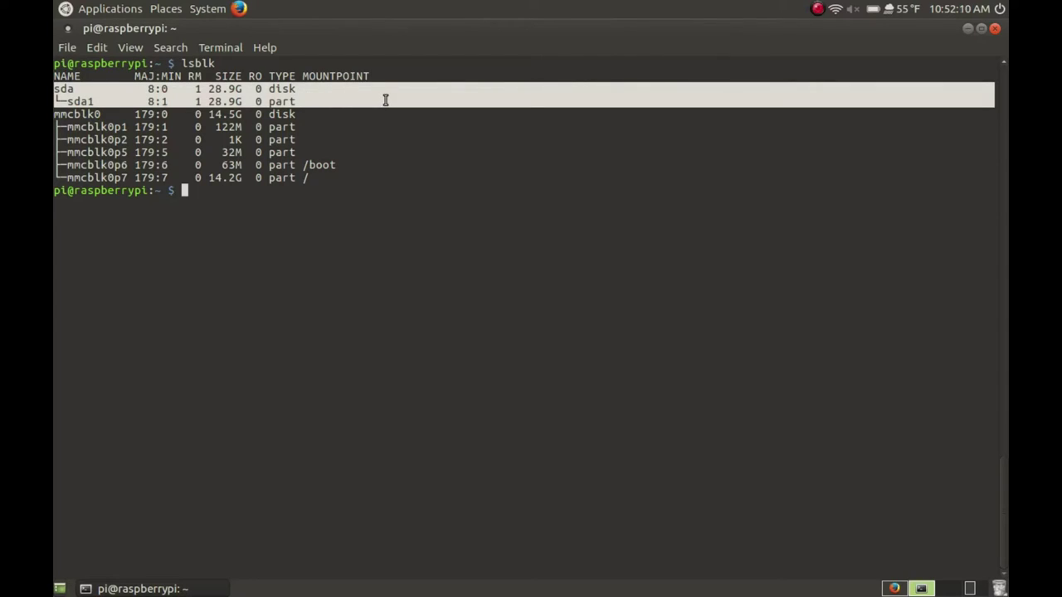
left_click(340, 266)
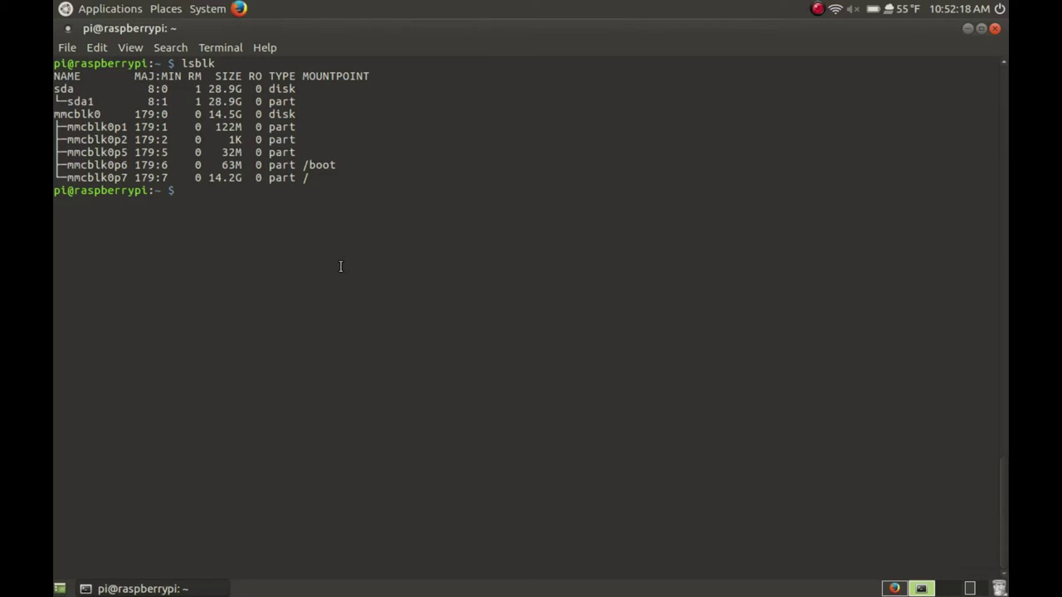
Create /mnt/torrents/ and mount /dev/sda1 there
type("sudo mkdir /mnt/torrents/")
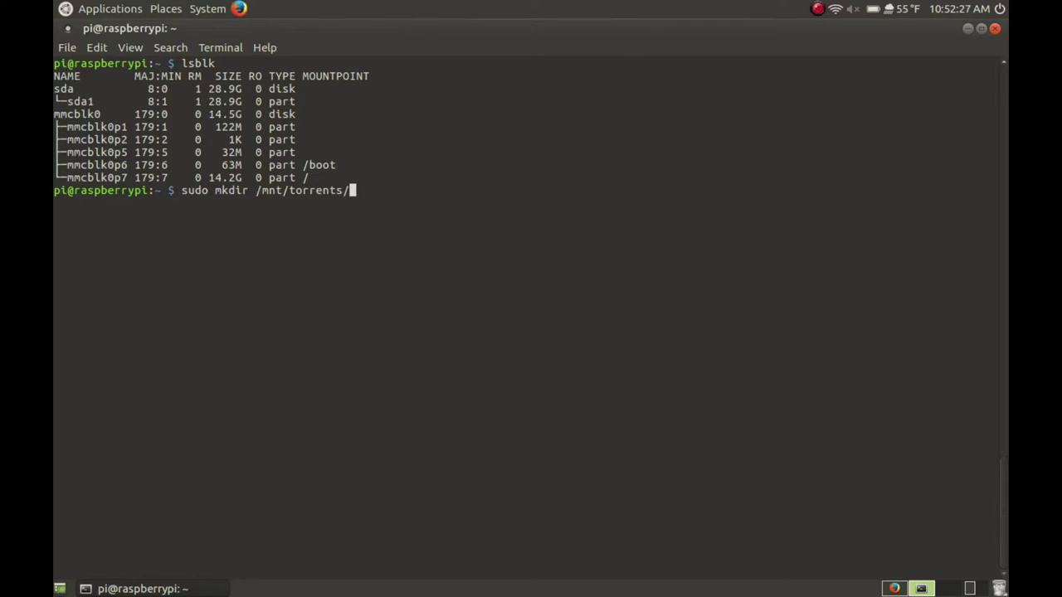
key("Return")
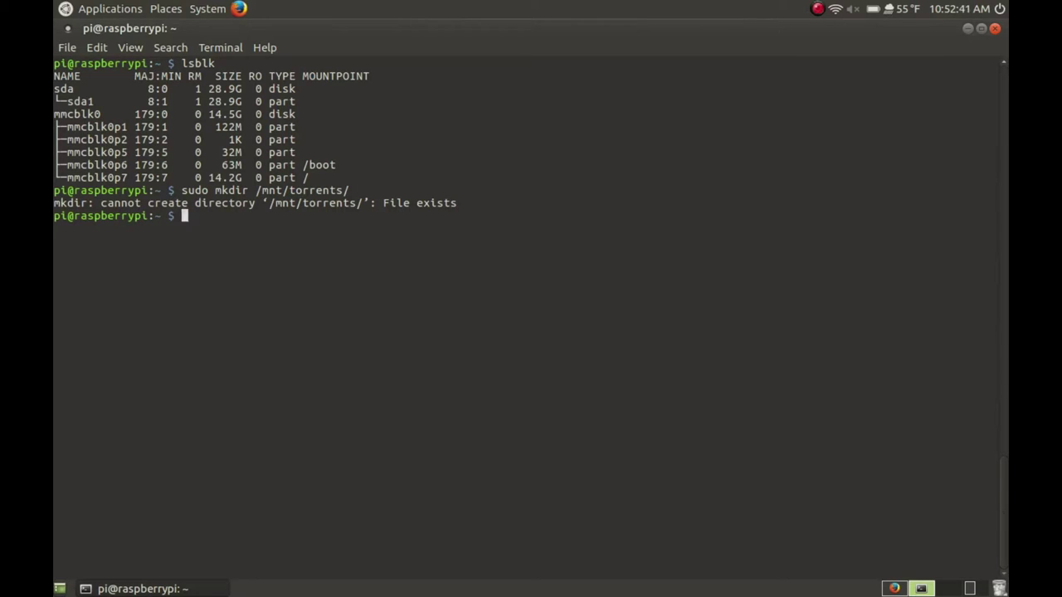
type("sudo mount /dev/sda")
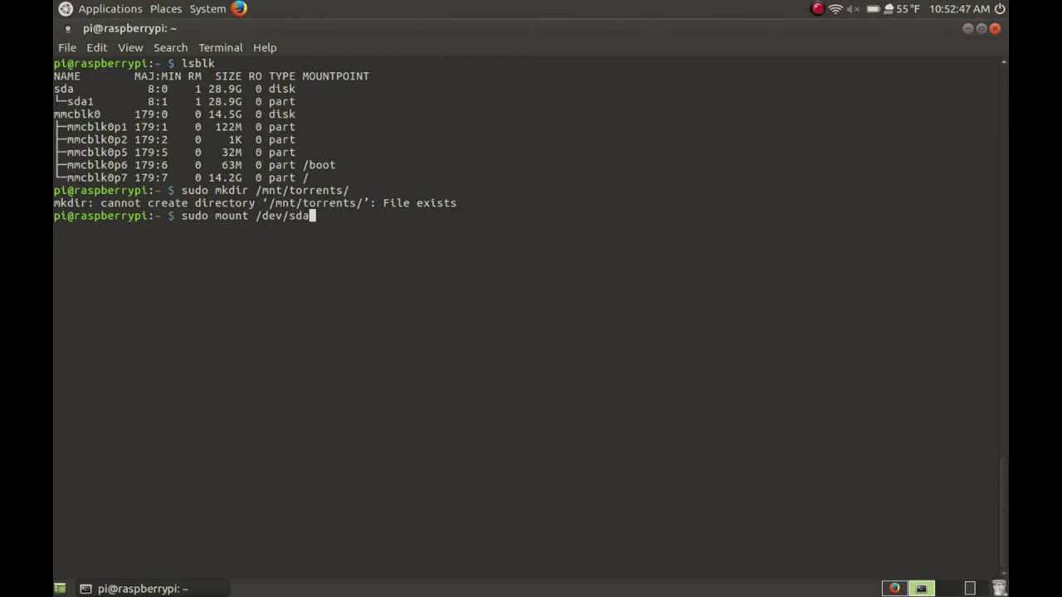
type("1 /mnt/torrents/")
key("Return")
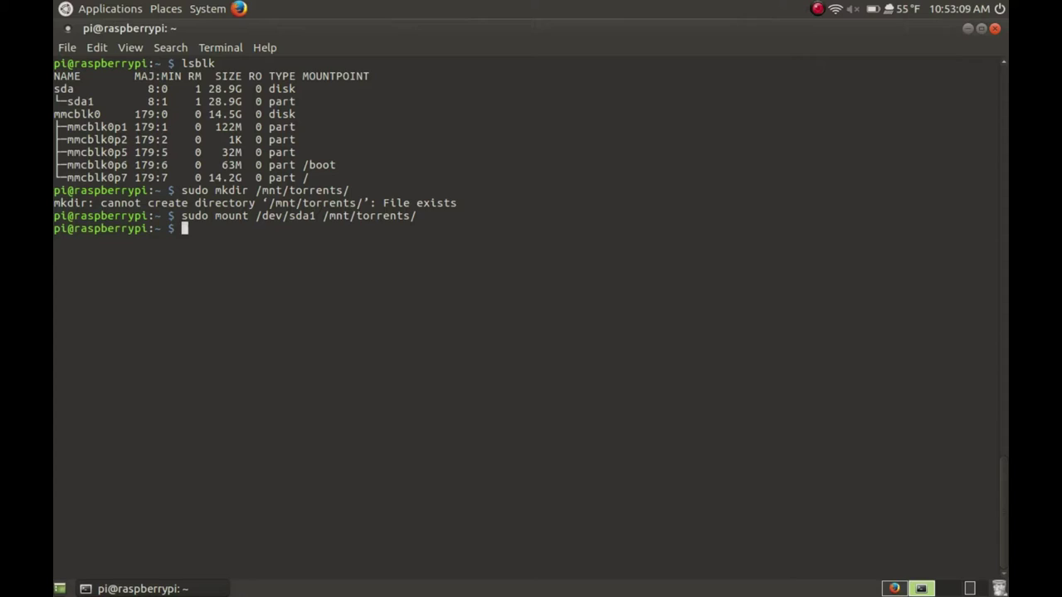
Create complete and incomplete folders under /mnt/torrents/
type("sudo mkdir /mnt/torr")
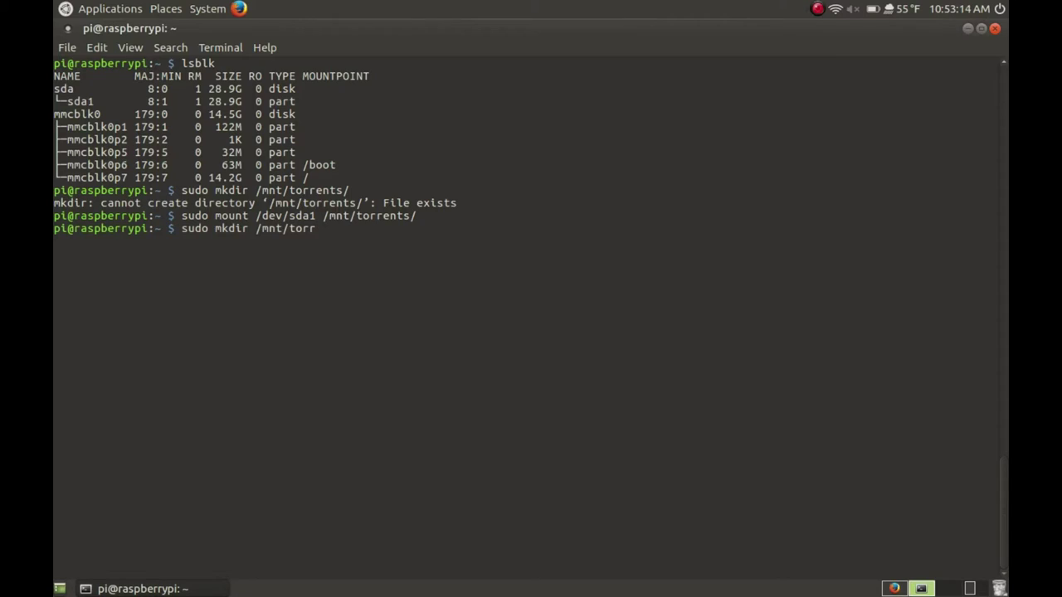
key("Tab")
type("complete")
key("Return")
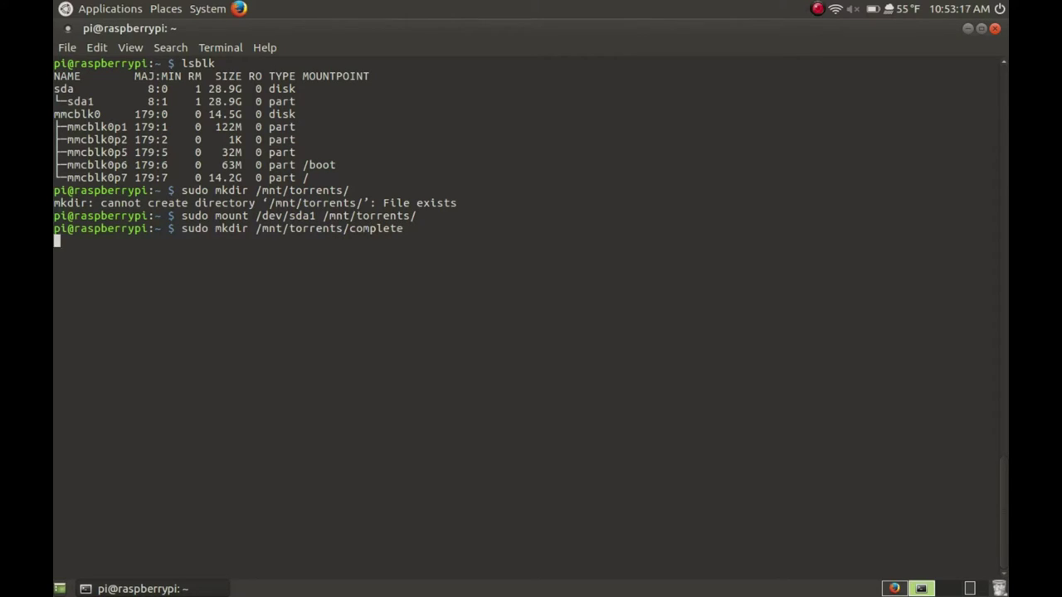
key("Up")
key("Left")
key("Left")
key("Left")
key("Left")
key("Left")
key("Left")
key("Left")
key("Left")
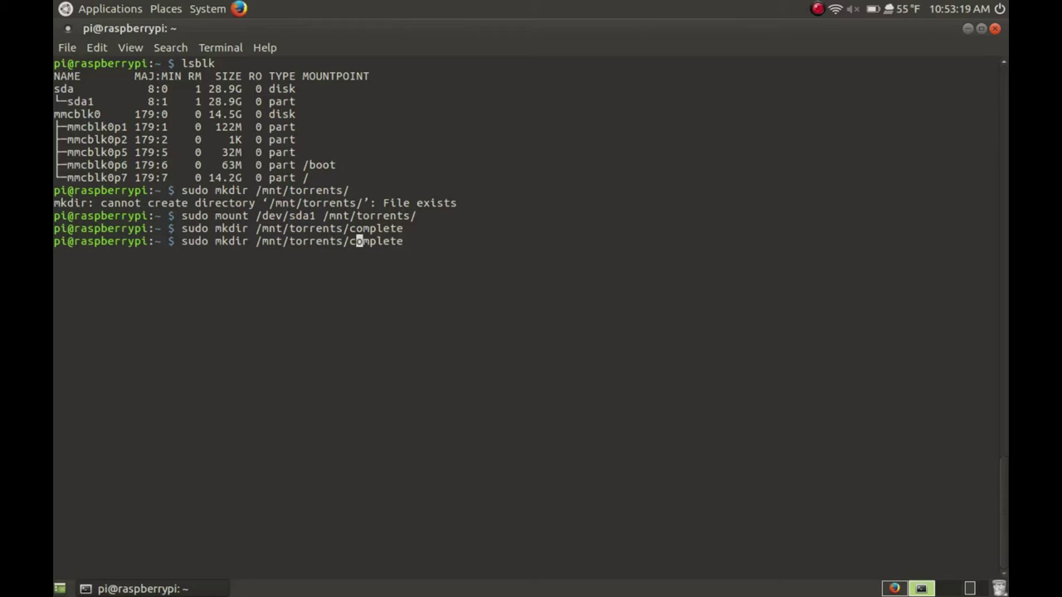
type("in")
key("Return")
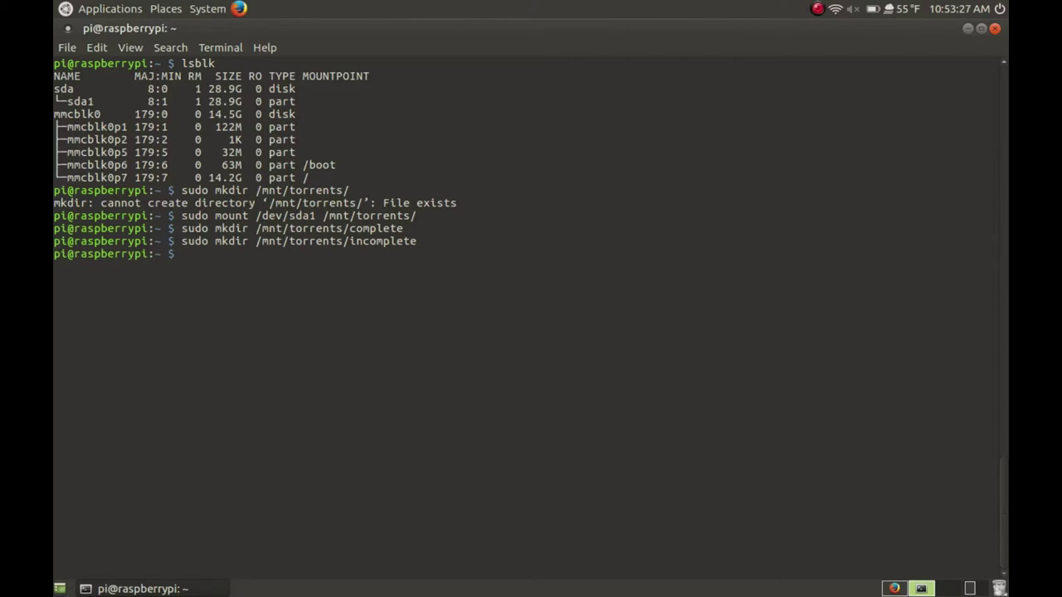
Give pi:pi ownership of /mnt/torrents/ with sudo chown
type("sudo chown pi:pi /mnt/tor")
key("Tab")
key("Return")
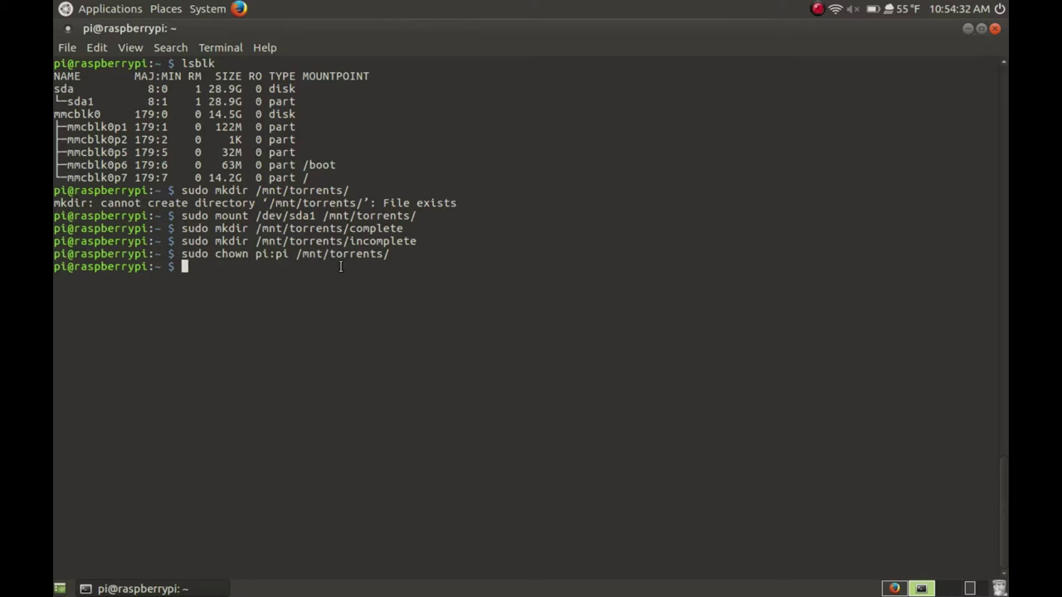
Edit /etc/init.d/transmission-daemon in nano to set USER=pi, and save it
type("sudo nano /etc/init")
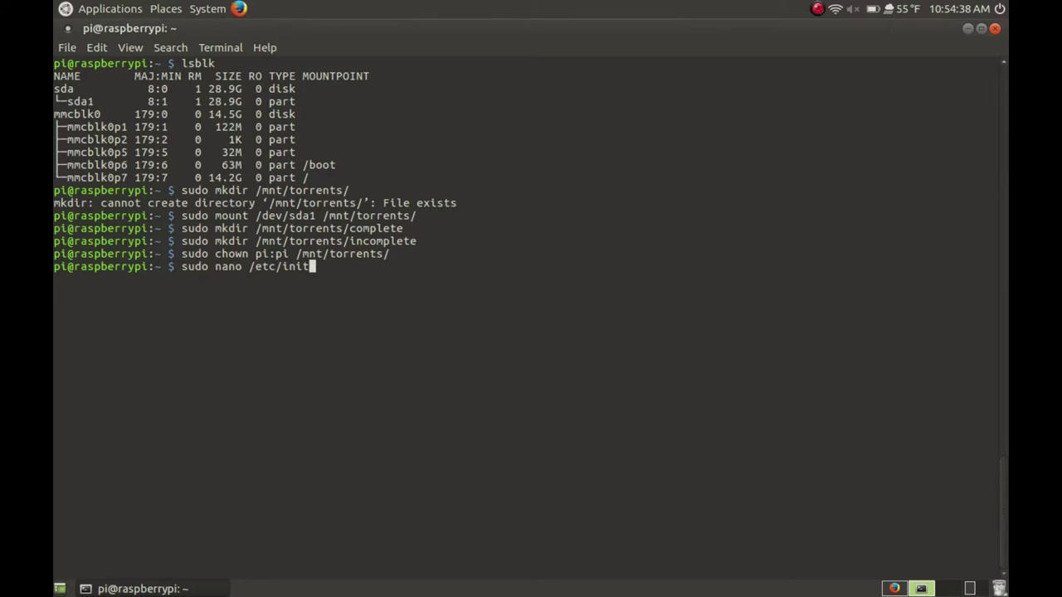
type(".d/tran")
key("Tab")
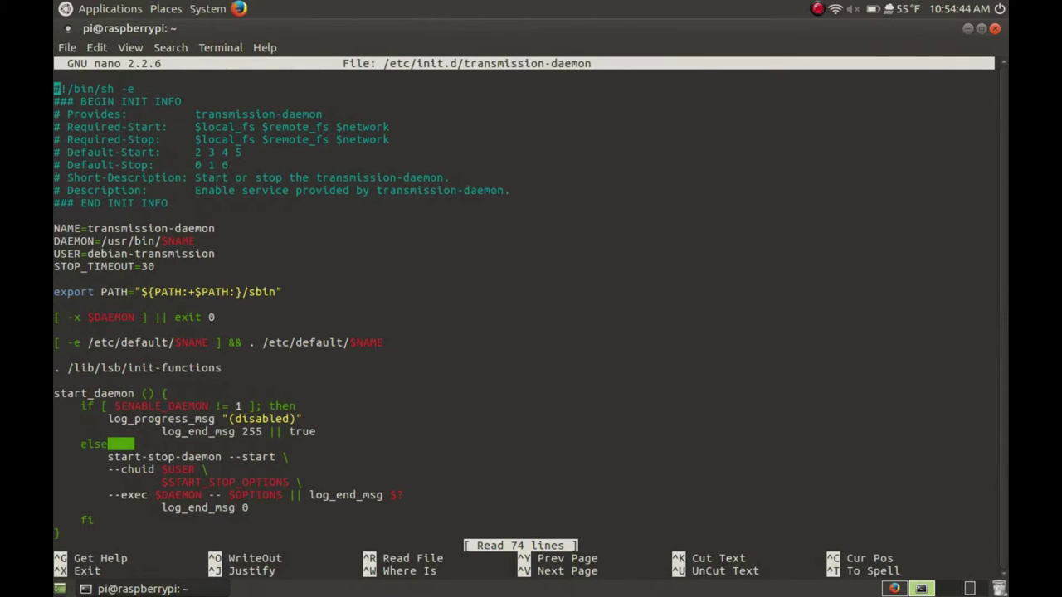
key("Down")
key("Down")
key("Down")
key("Down")
key("Down")
key("Down")
key("Down")
key("Down")
key("Down")
key("Down")
key("Down")
key("Down")
key("Down")
key("Right")
key("Right")
key("Right")
key("Right")
key("Right")
key("Right")
key("Right")
key("Right")
key("Right")
key("Right")
key("Right")
key("Right")
key("Right")
key("Right")
key("Right")
key("Right")
key("Right")
key("Right")
key("Right")
key("Right")
key("Right")
key("Right")
key("Right")
key("BackSpace")
key("BackSpace")
key("BackSpace")
key("BackSpace")
key("BackSpace")
key("BackSpace")
key("BackSpace")
key("BackSpace")
key("BackSpace")
key("BackSpace")
key("BackSpace")
key("BackSpace")
key("BackSpace")
key("BackSpace")
key("BackSpace")
key("BackSpace")
key("BackSpace")
key("BackSpace")
key("BackSpace")
type("pi")
key("ctrl+x")
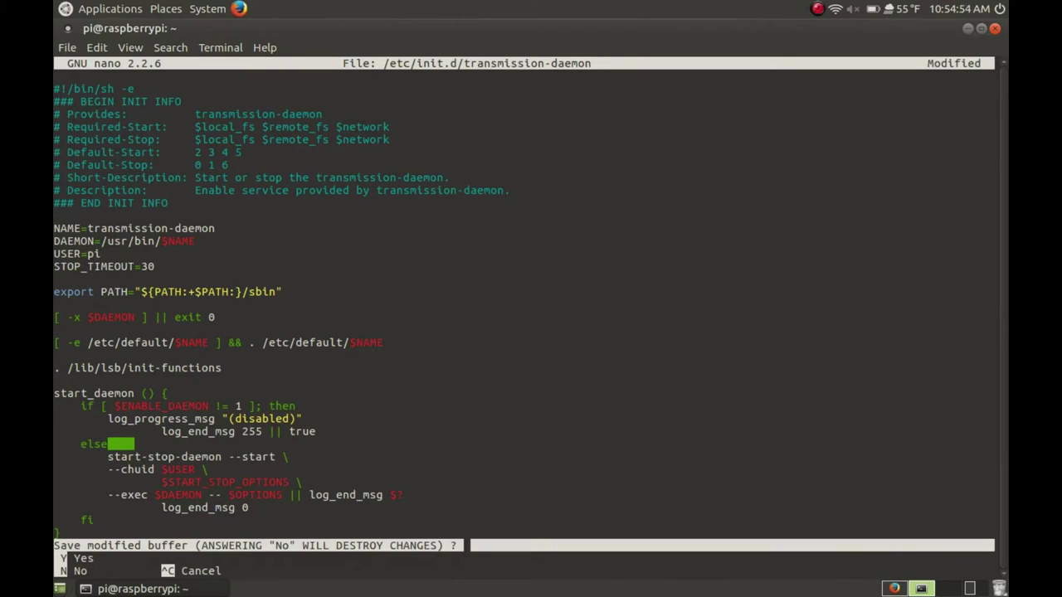
key("y")
key("Return")
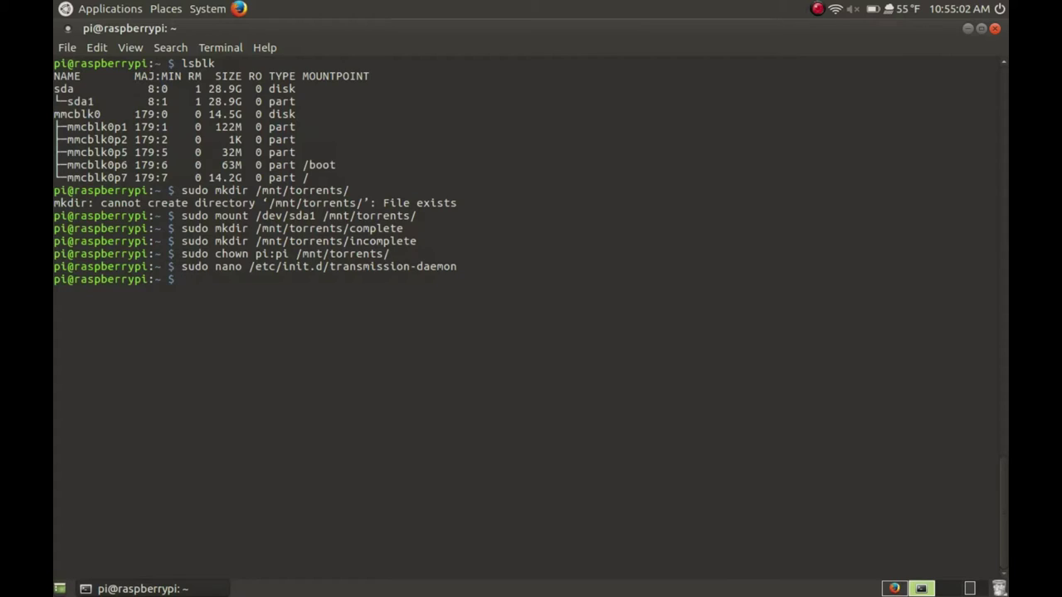
Open Transmission's settings.json under /var/lib/transmission-daemon/.config in nano
type("sudo nano /var/lib/tr")
key("Tab")
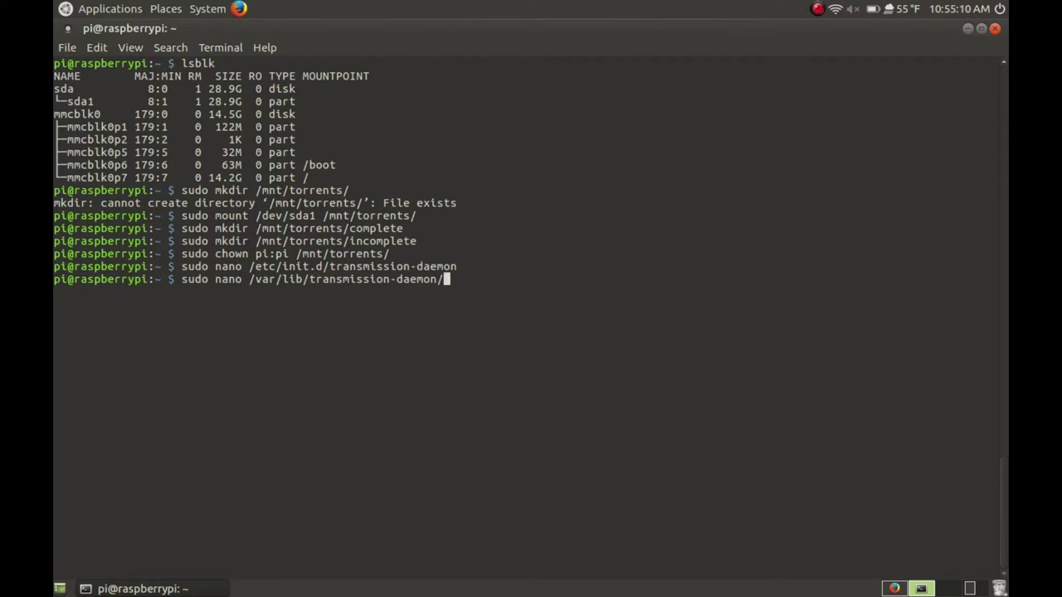
type(".c")
key("Tab")
type("tr")
key("Tab")
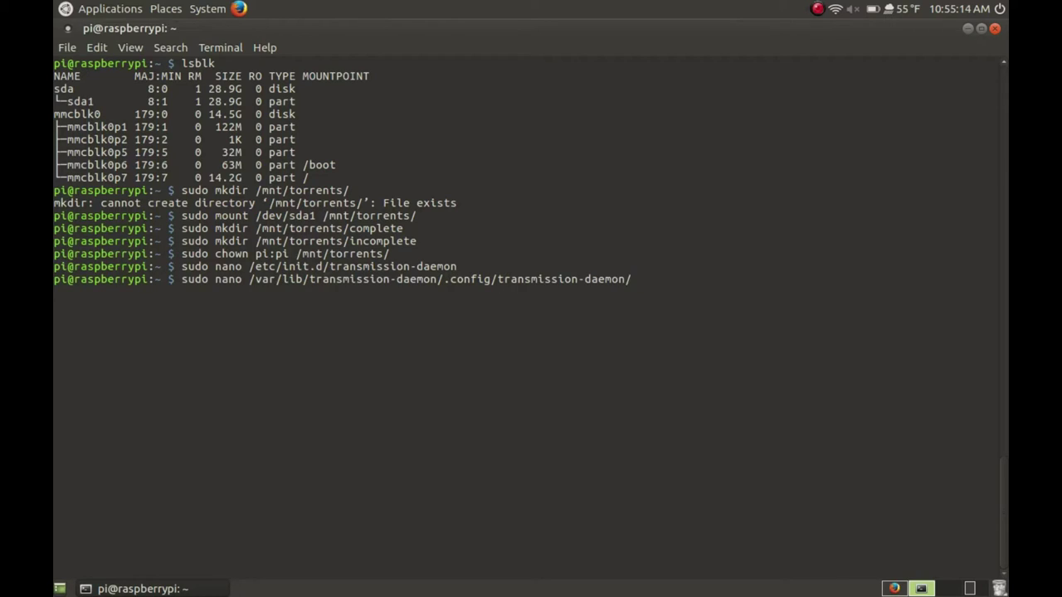
type("settings.json")
key("Return")
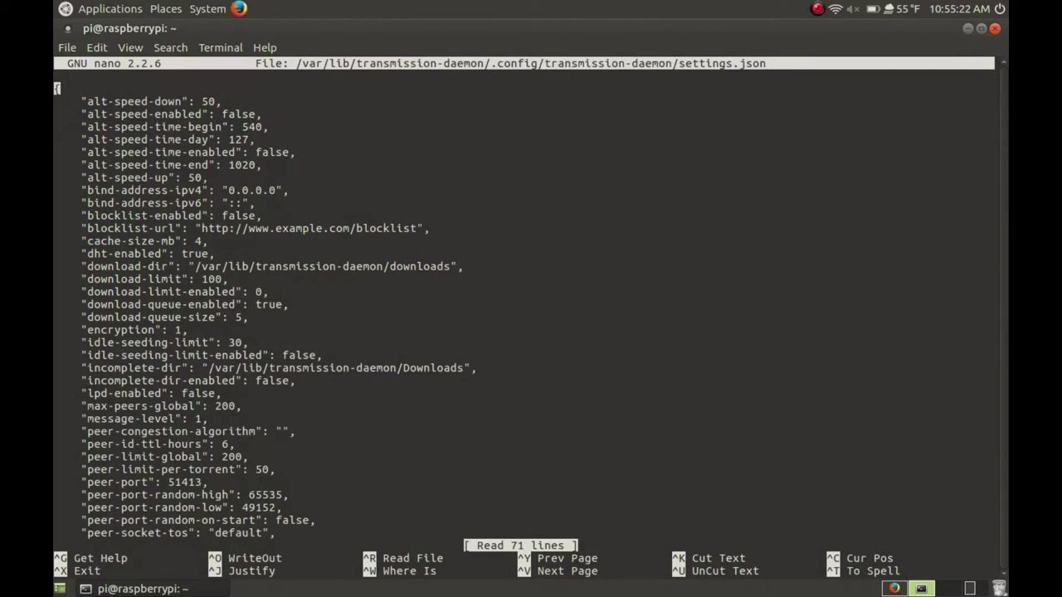
Set download-dir to /mnt/torrents/complete and incomplete-dir to /mnt/torrents/incomplete
key("Down")
key("Down")
key("Down")
key("Down")
key("Down")
key("Down")
key("Down")
key("Down")
key("Down")
key("Down")
key("Down")
key("Down")
key("Down")
key("Right")
key("Right")
key("Right")
key("Right")
key("Right")
key("Right")
key("Right")
key("Right")
key("Right")
key("Right")
key("Right")
key("Right")
key("Right")
key("Right")
key("Right")
key("Right")
key("Right")
key("Right")
key("Right")
key("Right")
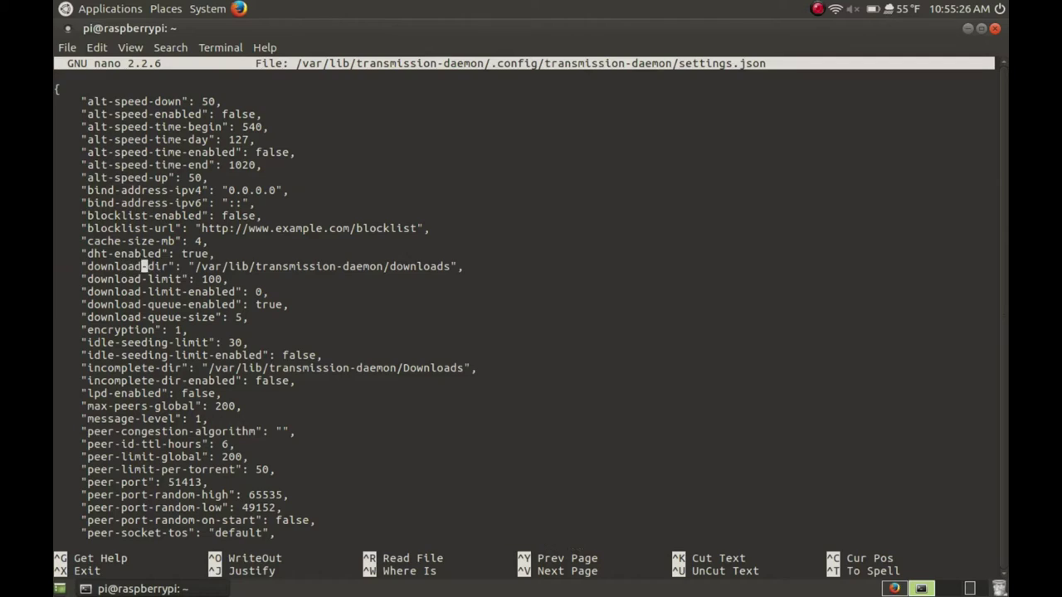
key("Right")
key("Right")
key("Right")
key("Right")
key("Right")
key("Right")
key("Right")
key("Right")
key("Right")
key("Right")
key("Right")
key("Right")
key("Right")
key("Right")
key("Right")
key("Right")
key("Right")
key("Right")
key("Right")
key("Right")
key("BackSpace")
key("BackSpace")
key("BackSpace")
key("BackSpace")
key("BackSpace")
key("BackSpace")
key("BackSpace")
key("BackSpace")
key("BackSpace")
key("BackSpace")
key("BackSpace")
key("BackSpace")
key("BackSpace")
key("BackSpace")
key("BackSpace")
key("BackSpace")
key("BackSpace")
key("BackSpace")
key("BackSpace")
key("BackSpace")
key("BackSpace")
key("BackSpace")
type("mnt/")
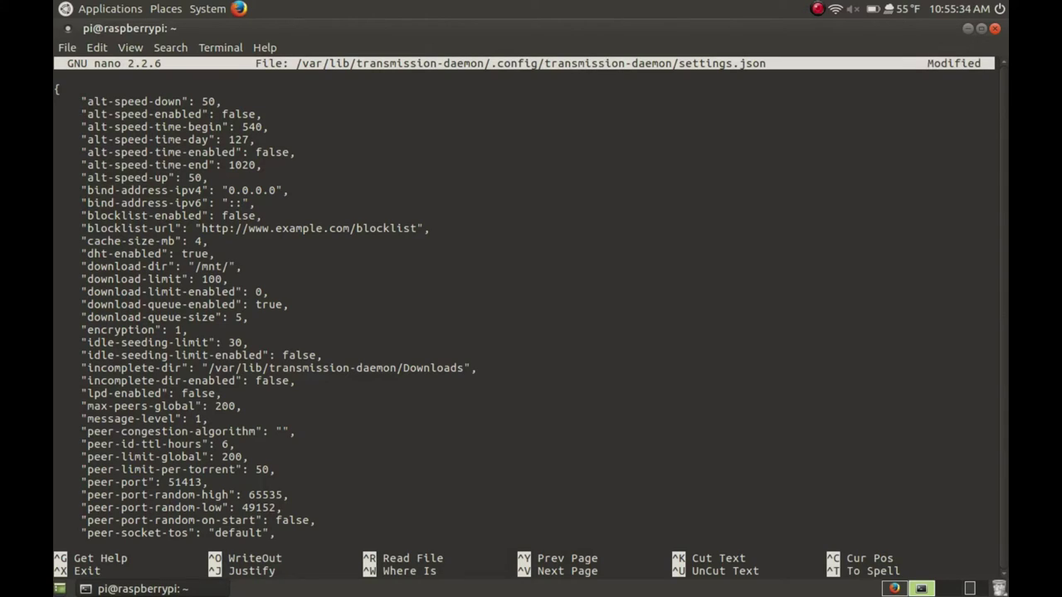
type("torrents/compe")
key("BackSpace")
type("lete")
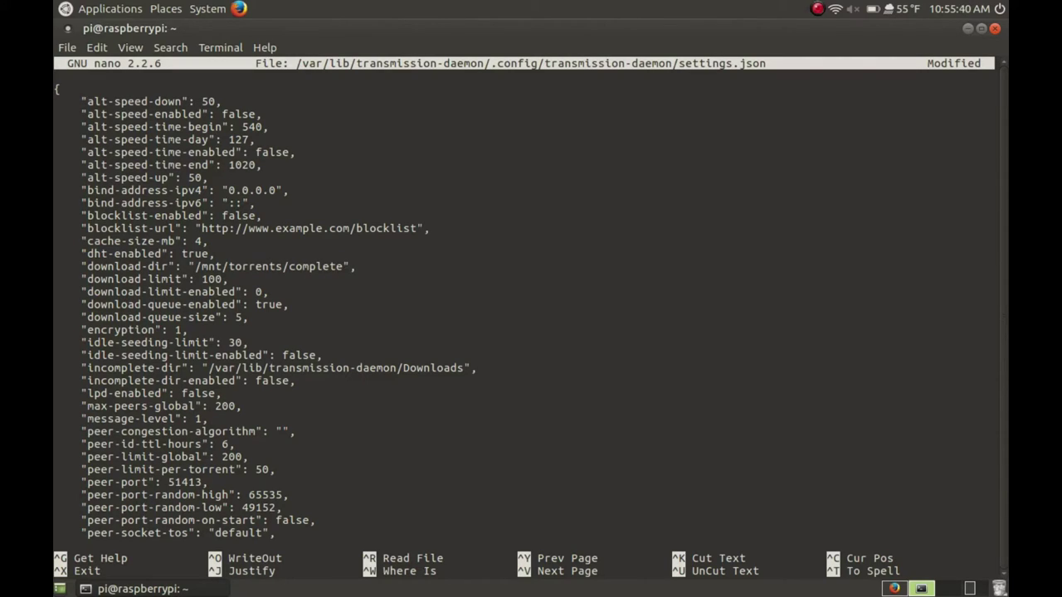
key("Down")
key("Down")
key("Down")
key("Down")
key("Down")
key("Down")
key("Right")
key("Right")
key("Right")
key("Right")
key("Right")
key("Right")
key("Right")
key("Right")
key("Right")
key("Right")
key("Right")
key("Right")
key("Right")
key("Right")
key("Right")
key("Right")
key("Right")
key("Right")
key("BackSpace")
key("BackSpace")
key("BackSpace")
key("BackSpace")
key("BackSpace")
key("BackSpace")
key("BackSpace")
key("BackSpace")
key("BackSpace")
key("BackSpace")
key("BackSpace")
key("BackSpace")
key("BackSpace")
key("BackSpace")
key("BackSpace")
key("BackSpace")
key("BackSpace")
key("BackSpace")
key("BackSpace")
key("BackSpace")
key("BackSpace")
key("BackSpace")
key("BackSpace")
key("BackSpace")
key("BackSpace")
key("BackSpace")
key("BackSpace")
key("BackSpace")
key("BackSpace")
key("BackSpace")
key("BackSpace")
key("BackSpace")
key("BackSpace")
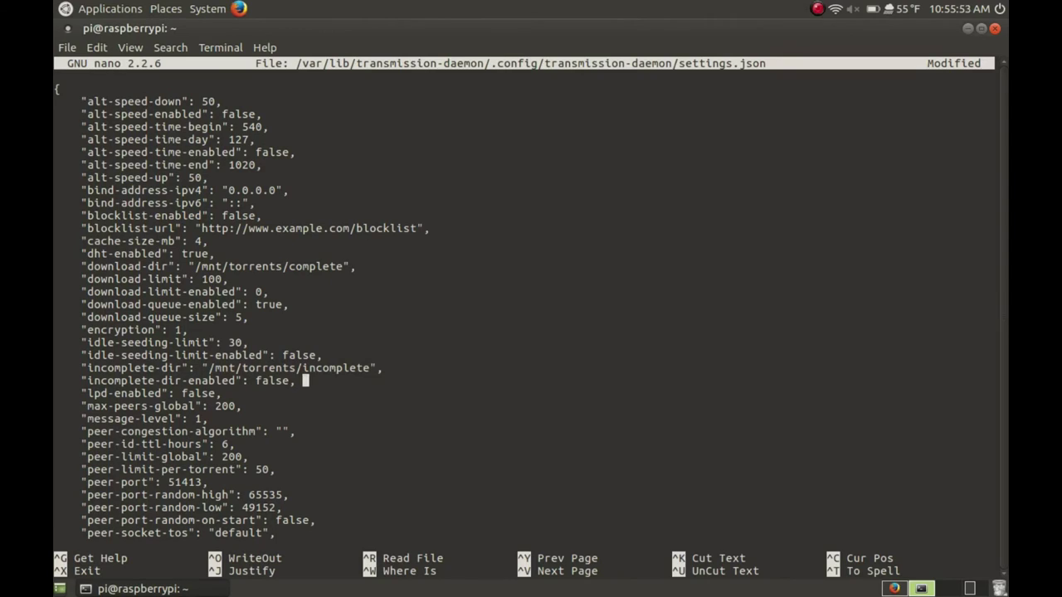
Replace the rpc-password and rpc-username with new web login credentials
key("Down")
key("Down")
key("Down")
key("Down")
key("Down")
key("Down")
key("Down")
key("Down")
key("Down")
key("Down")
key("Down")
key("Down")
key("Down")
key("Down")
key("Down")
key("Down")
key("Down")
key("Down")
key("Down")
key("Down")
key("Down")
key("Down")
key("Down")
key("Down")
key("Down")
key("Down")
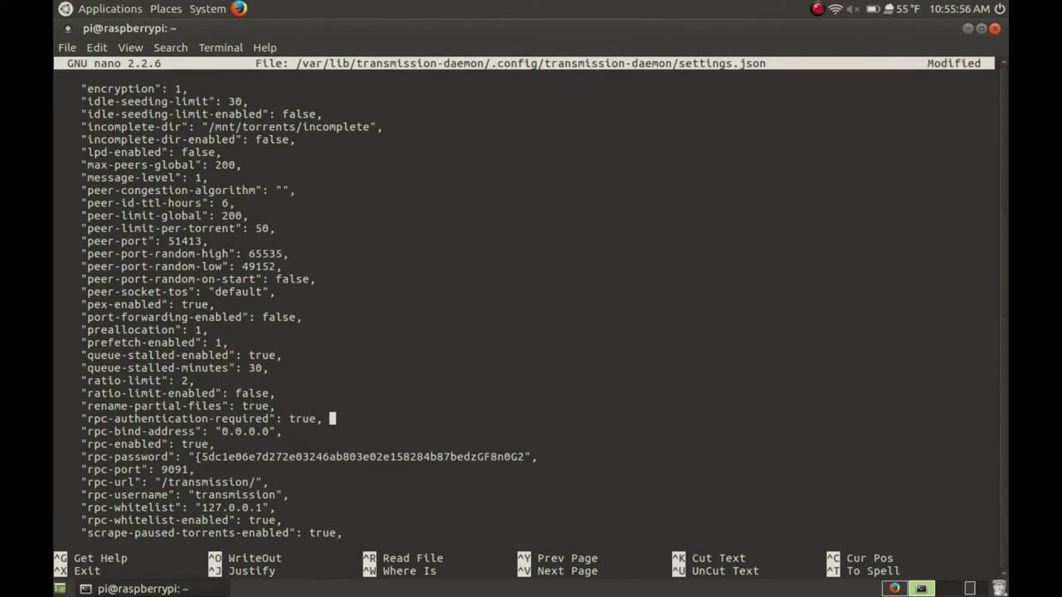
key("Up")
key("Right")
key("Right")
key("Right")
key("Right")
key("Right")
key("Right")
key("Right")
key("Right")
key("Right")
key("Right")
key("Right")
key("Right")
key("Right")
key("Right")
key("Right")
key("Right")
key("Right")
key("Right")
key("Right")
key("Right")
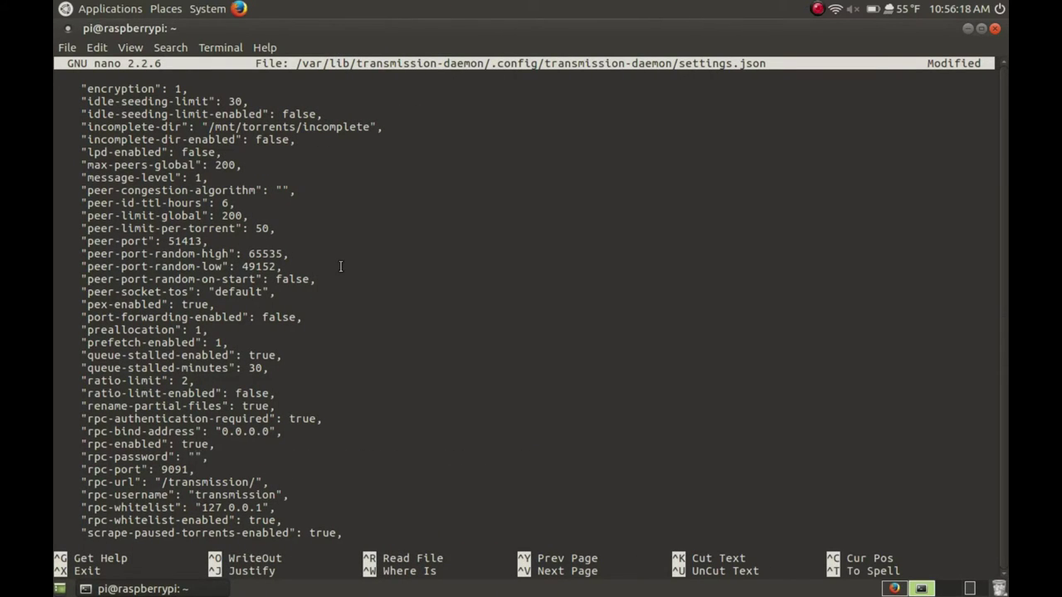
type("password")
key("Down")
key("Up")
key("Up")
key("Up")
key("Down")
key("Down")
key("Down")
key("Left")
key("Left")
key("Left")
key("Left")
key("Left")
key("Left")
key("Left")
key("Right")
key("Right")
key("Right")
key("Right")
key("Right")
key("Right")
key("Right")
key("Right")
key("Right")
key("Right")
key("BackSpace")
key("BackSpace")
key("BackSpace")
key("BackSpace")
key("BackSpace")
key("BackSpace")
key("BackSpace")
key("BackSpace")
key("BackSpace")
key("BackSpace")
key("BackSpace")
type("DO")
key("BackSpace")
key("BackSpace")
type("onutDefle")
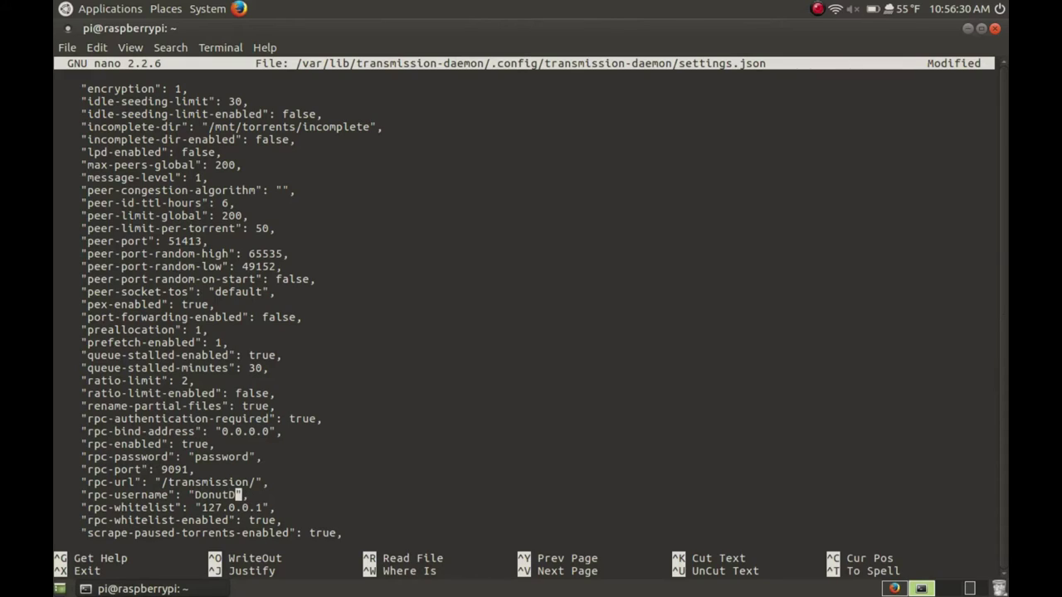
type("ctor")
Set rpc-whitelist-enabled to false and save settings.json
key("Up")
key("Up")
key("Left")
key("Left")
key("Left")
key("Left")
key("Right")
key("Right")
key("Right")
key("Down")
key("Up")
key("Down")
key("Down")
key("Down")
key("Down")
key("Right")
key("Right")
key("Right")
key("Right")
key("Right")
key("Right")
key("Right")
key("Right")
key("Right")
key("Right")
key("Right")
key("Right")
key("Right")
key("BackSpace")
key("BackSpace")
key("BackSpace")
key("BackSpace")
type("flase")
key("BackSpace")
key("BackSpace")
key("BackSpace")
key("BackSpace")
type("alse")
key("ctrl+x")
key("y")
key("Return")
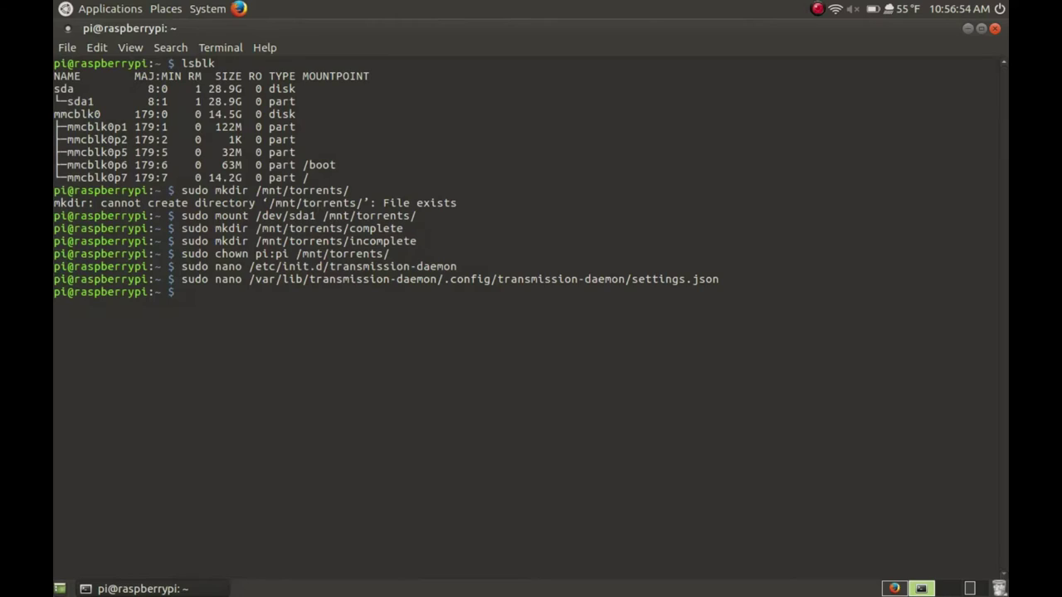
Start transmission-daemon again with its init.d script and switch to Firefox
type("sudo /etc/init.d/trans")
key("Tab")
type("start")
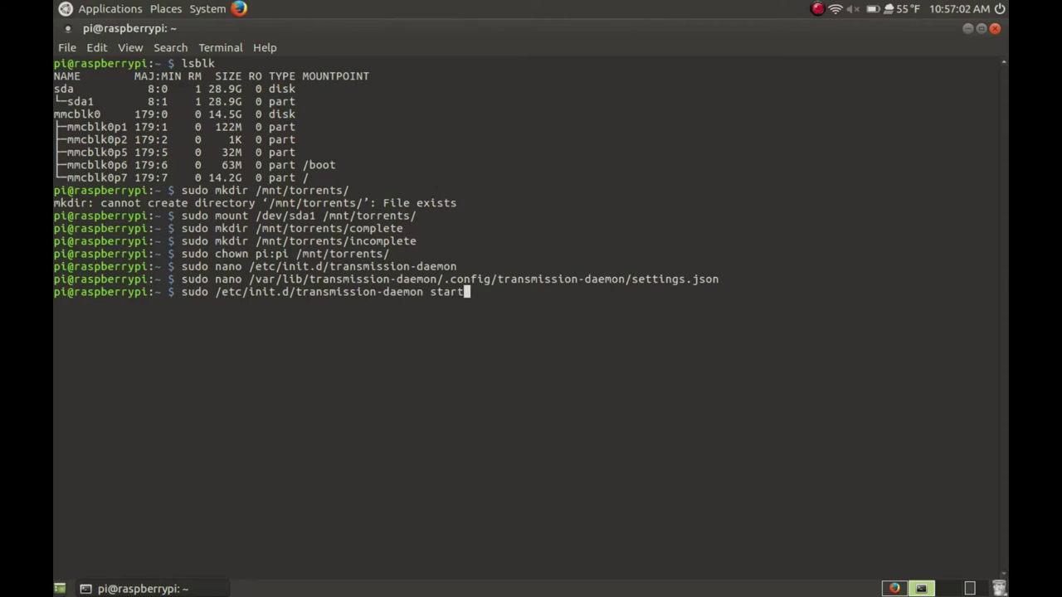
key("Return")
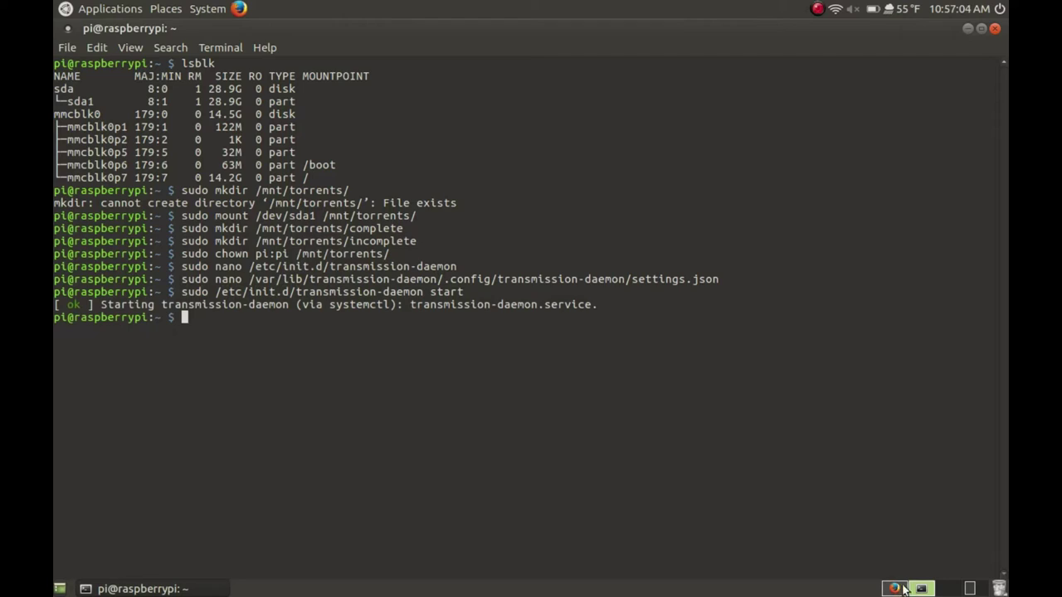
left_click(901, 588)
Reload raspberrypi.local:9091 and log in with the new RPC username and password
left_click(684, 78)
key("Return")
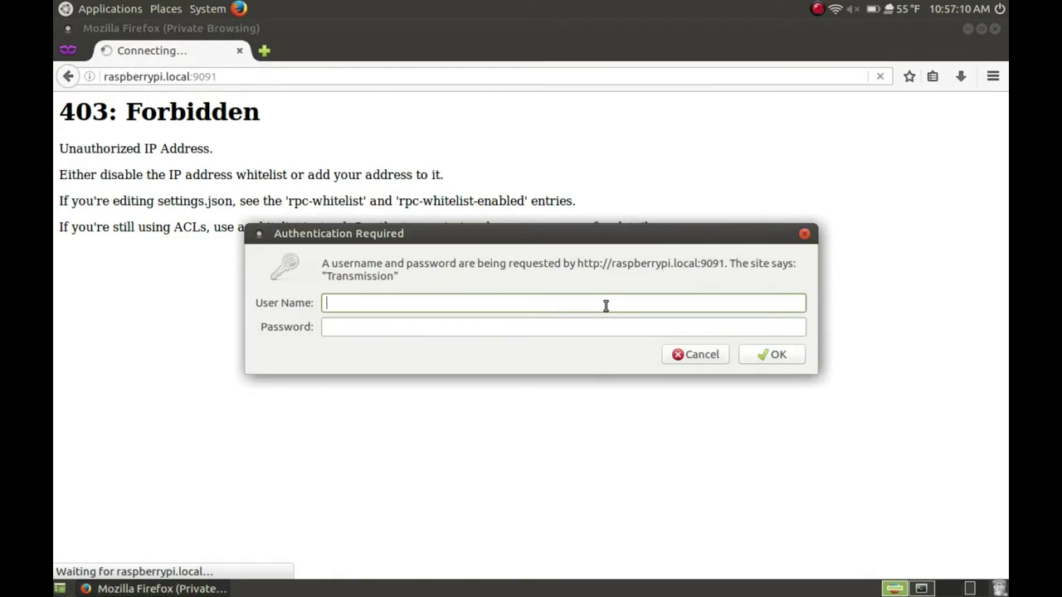
type("DonutDeflector")
key("Tab")
type("•••••••")
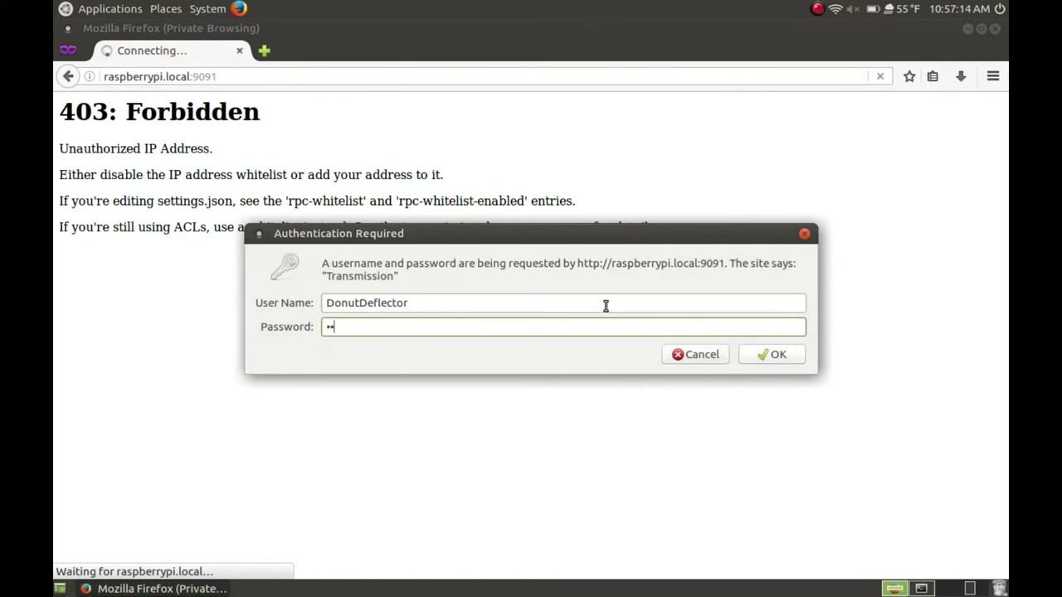
key("Return")
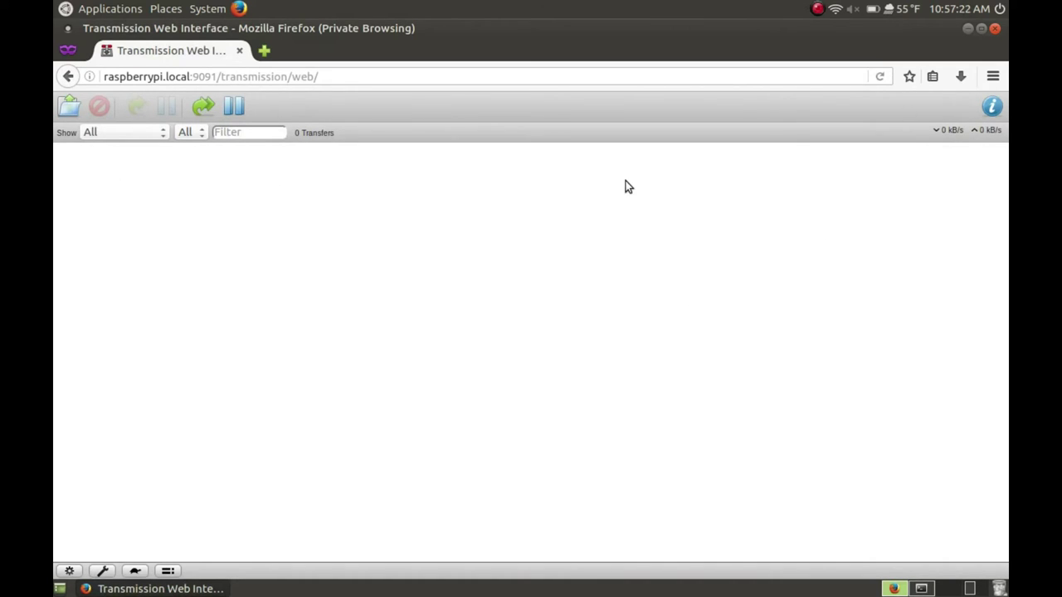
Upload the ubuntu-mate-16.04-desktop-i386.iso torrent from Downloads so it starts downloading
left_click(992, 109)
left_click(992, 108)
left_click(68, 107)
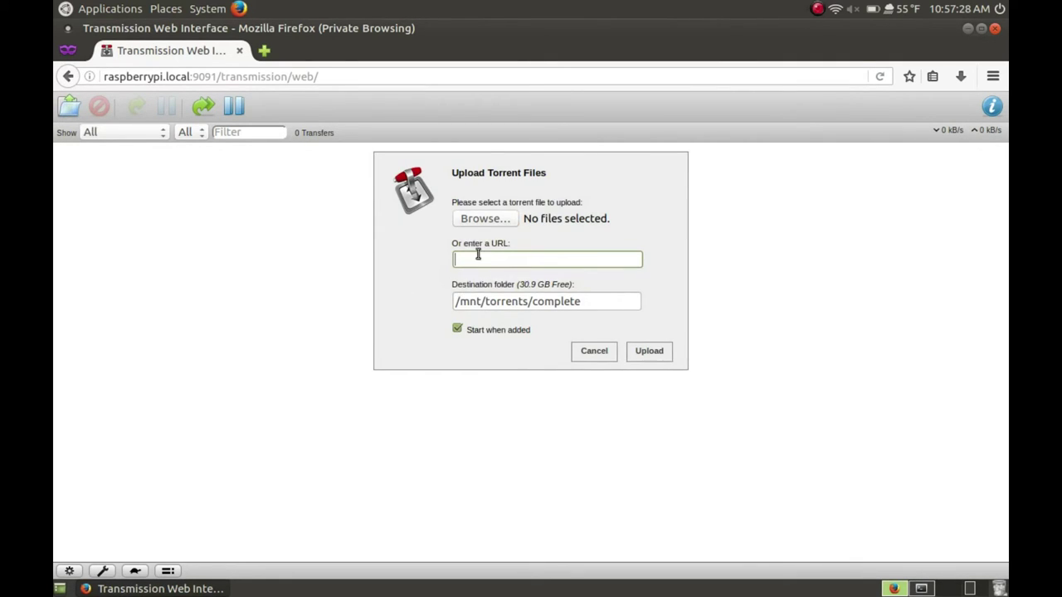
left_click(480, 223)
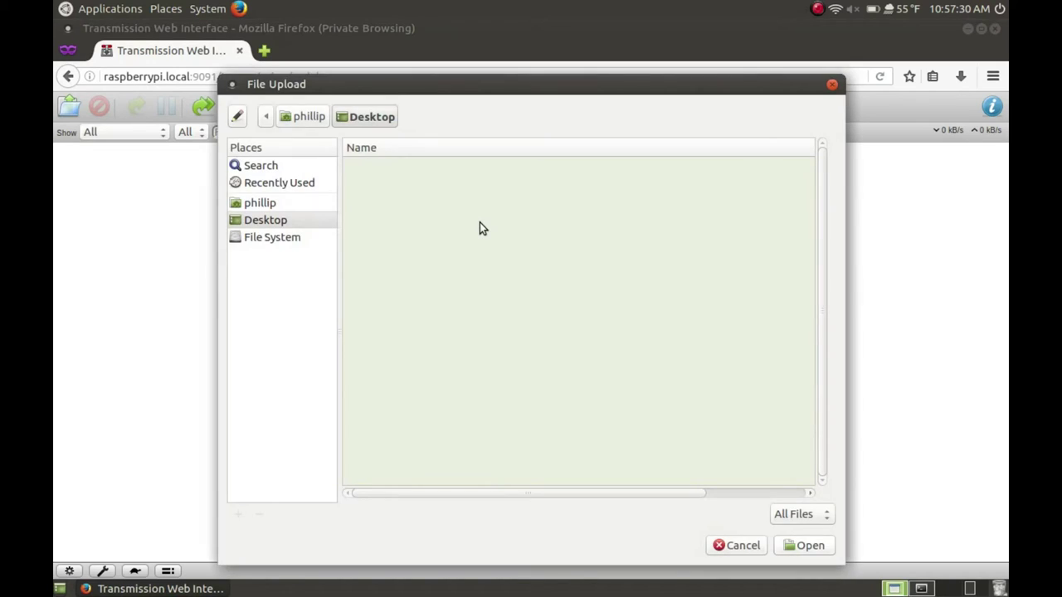
left_click(309, 203)
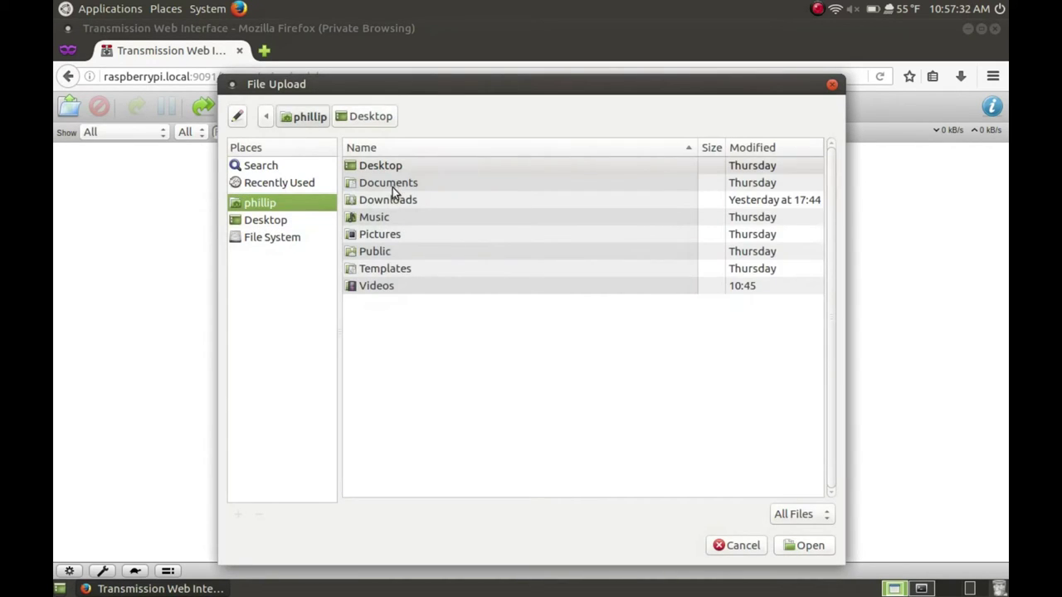
double_click(392, 194)
double_click(394, 185)
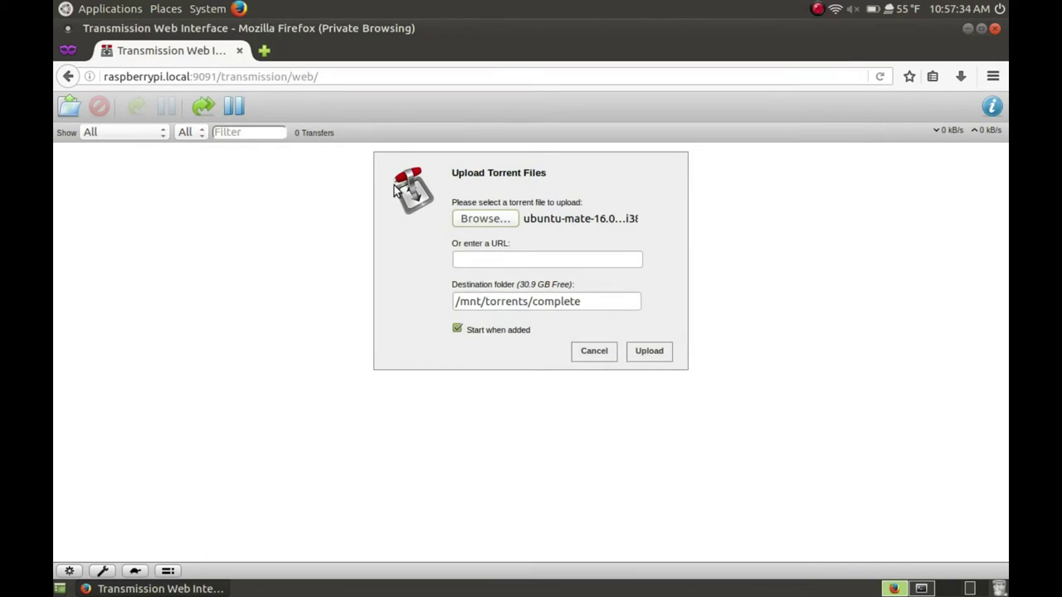
left_click(655, 359)
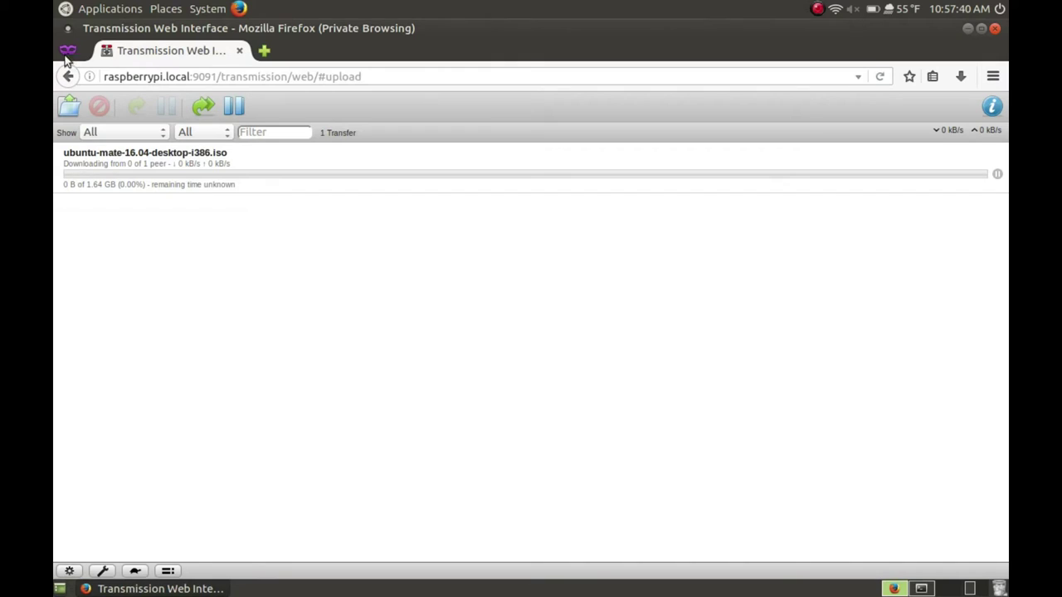
left_click(73, 105)
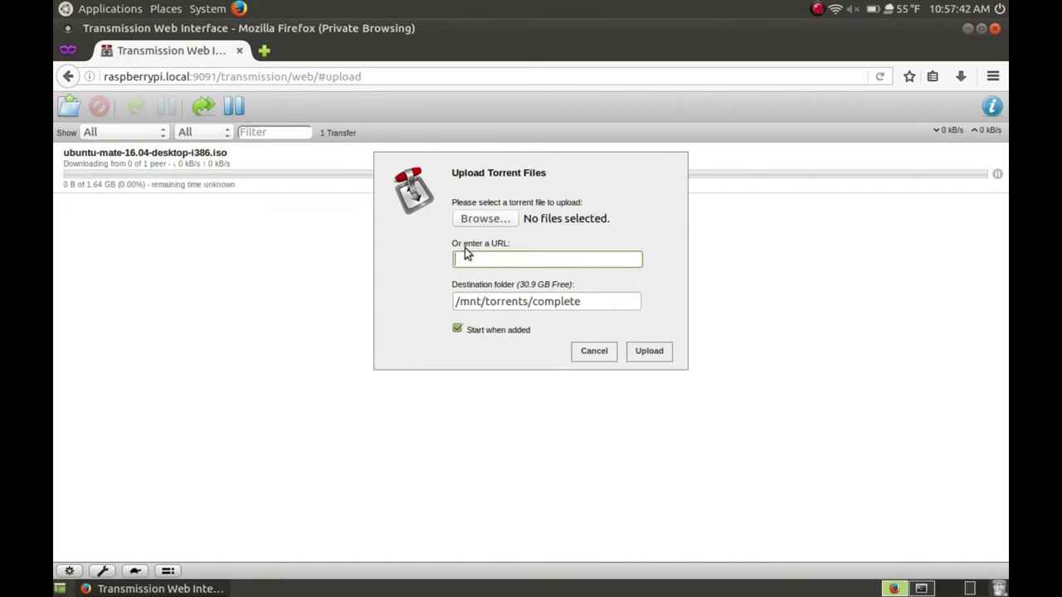
Search the web for 'arch linux' and copy the Arch Linux 2016.04.01 magnet link
left_click(264, 51)
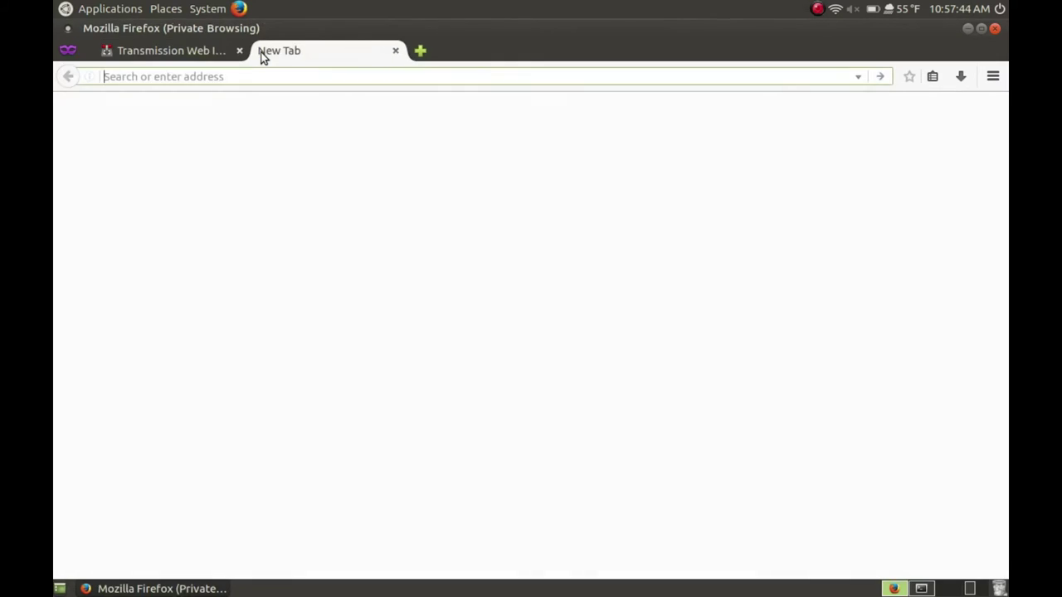
type("arch linux")
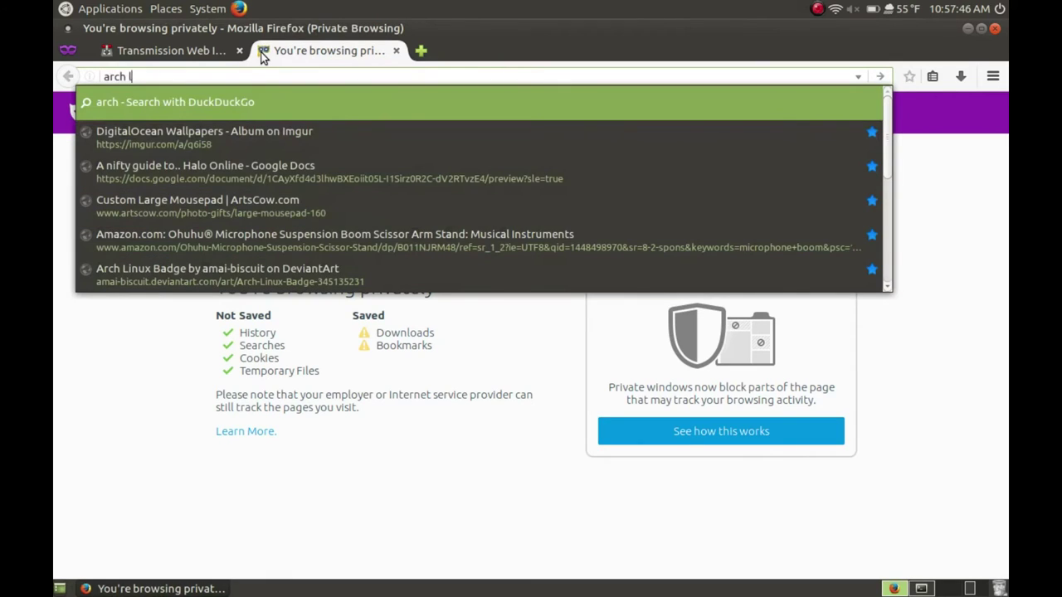
key("Return")
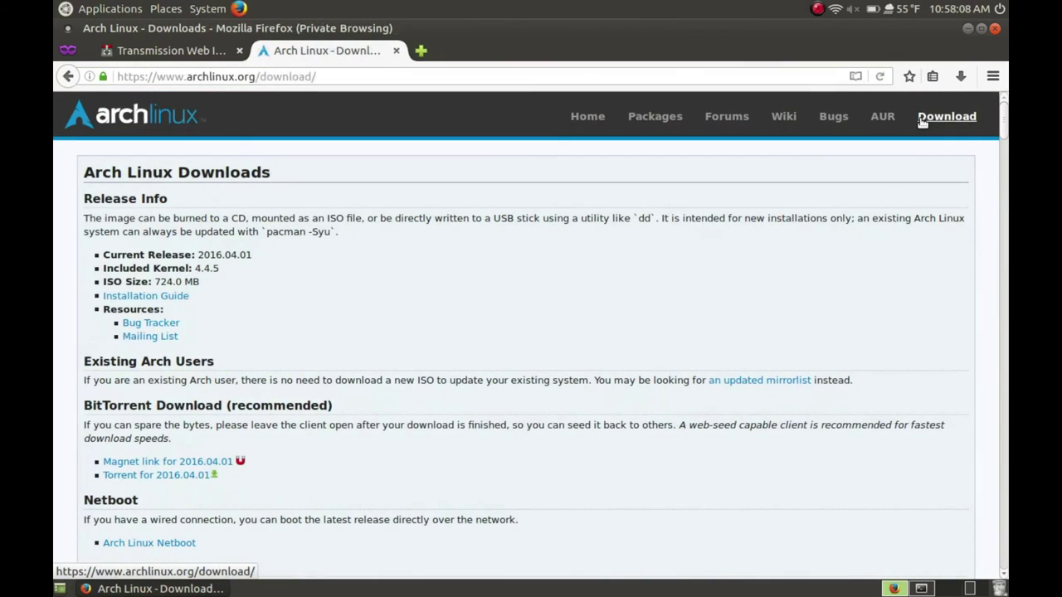
right_click(168, 462)
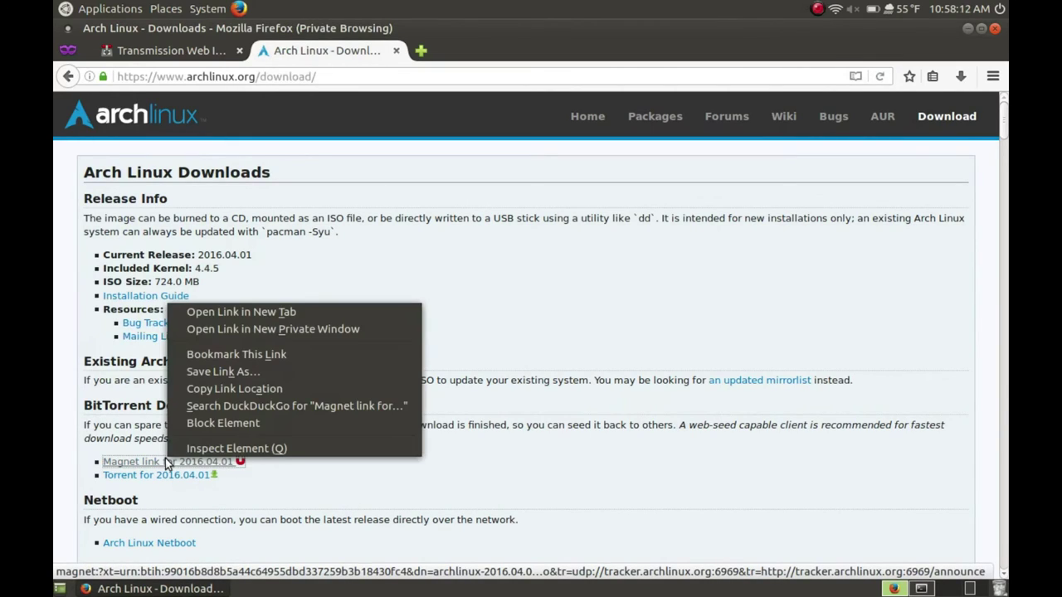
left_click(204, 388)
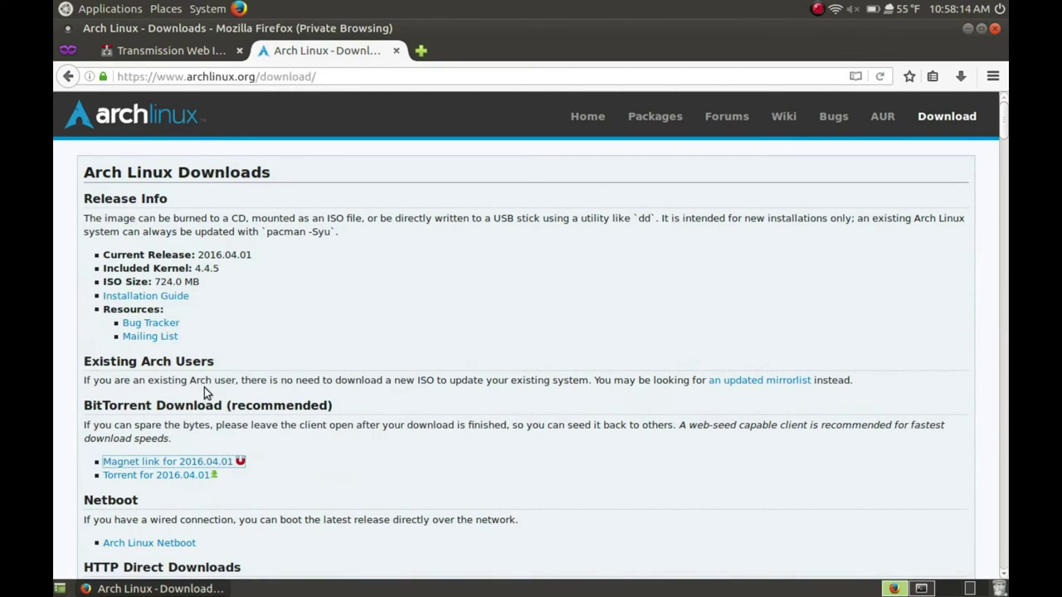
left_click(184, 52)
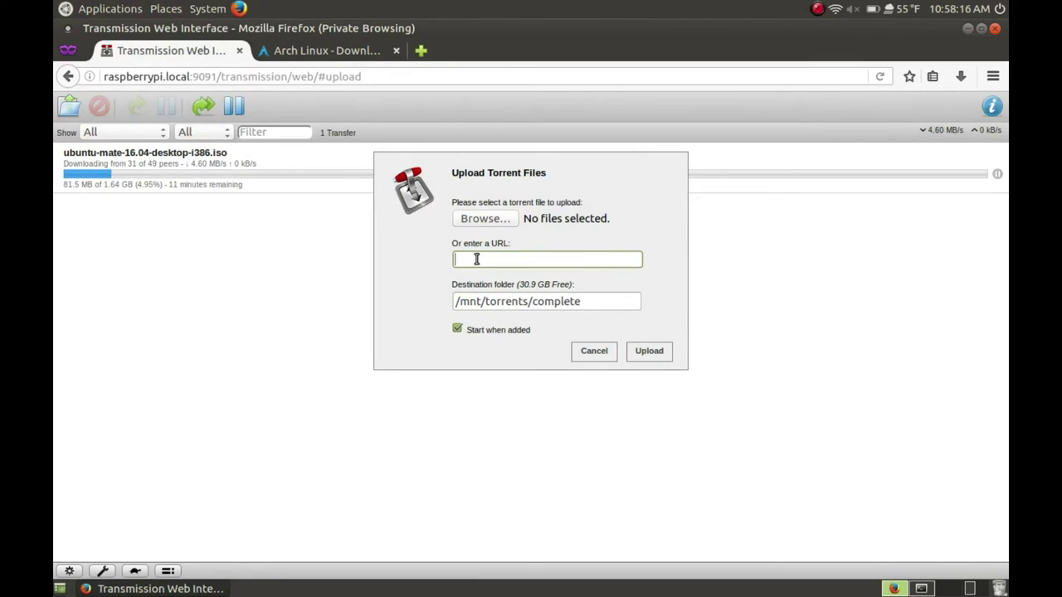
Paste the Arch Linux magnet link as the torrent URL and upload it
left_click(477, 260)
key("ctrl+v")
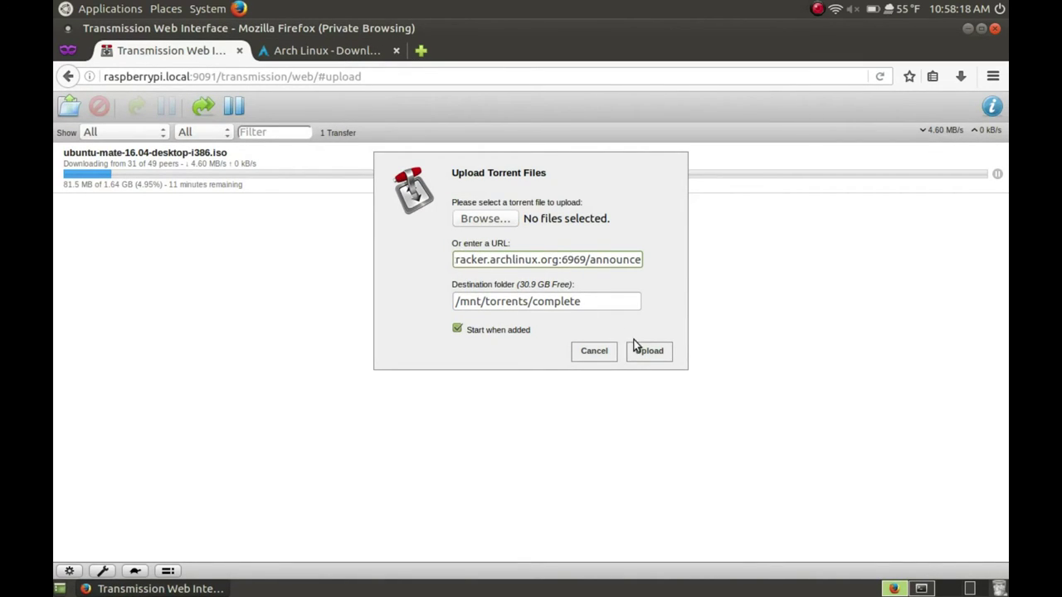
left_click(638, 352)
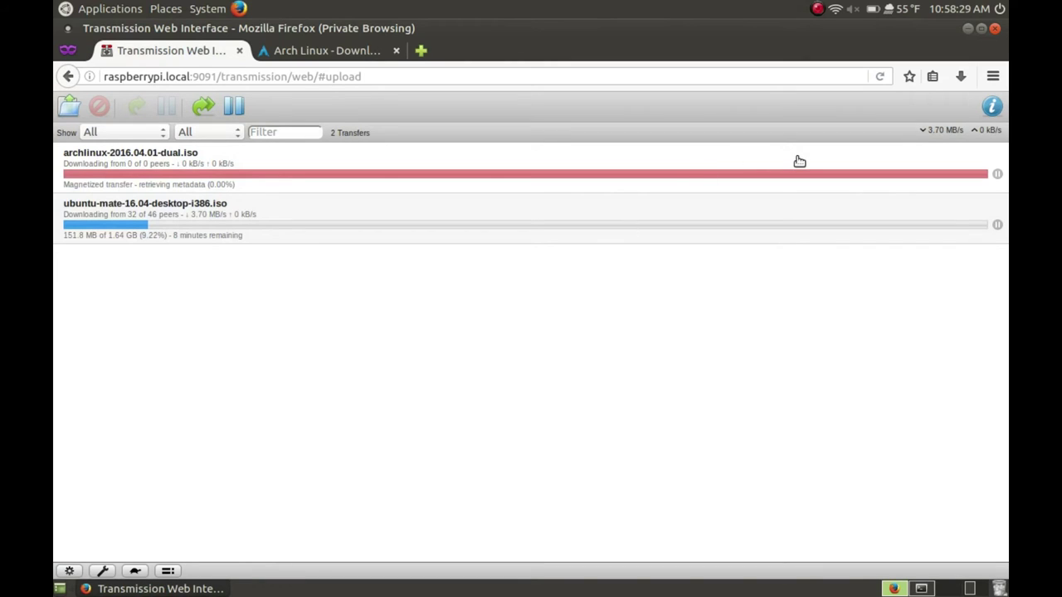
Select each transfer and check the add-torrent destination folder path, then cancel the dialog
left_click(796, 161)
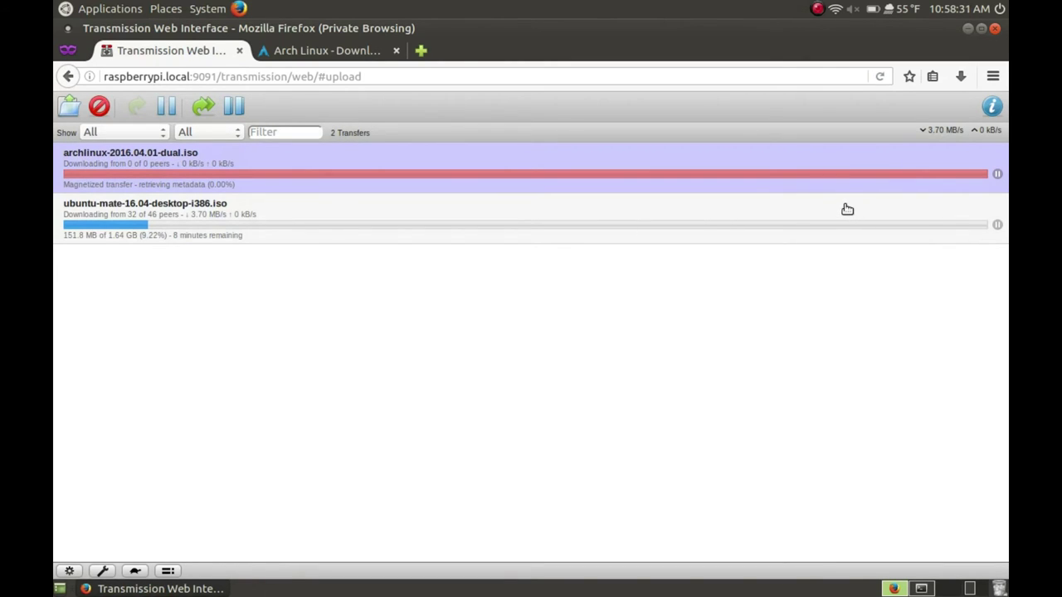
left_click(847, 208)
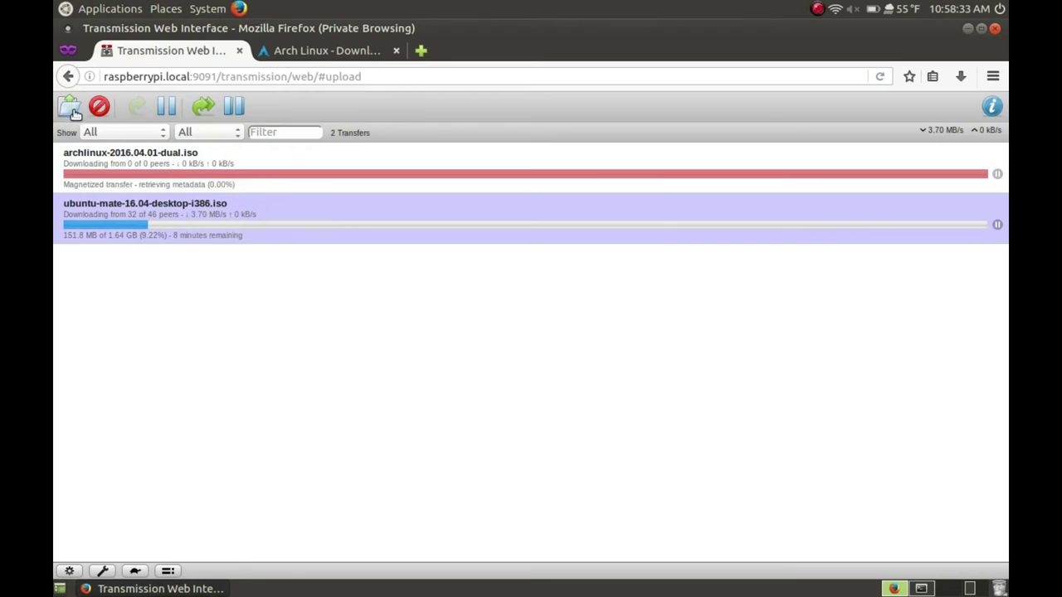
left_click(71, 111)
left_click_drag(597, 303, 639, 327)
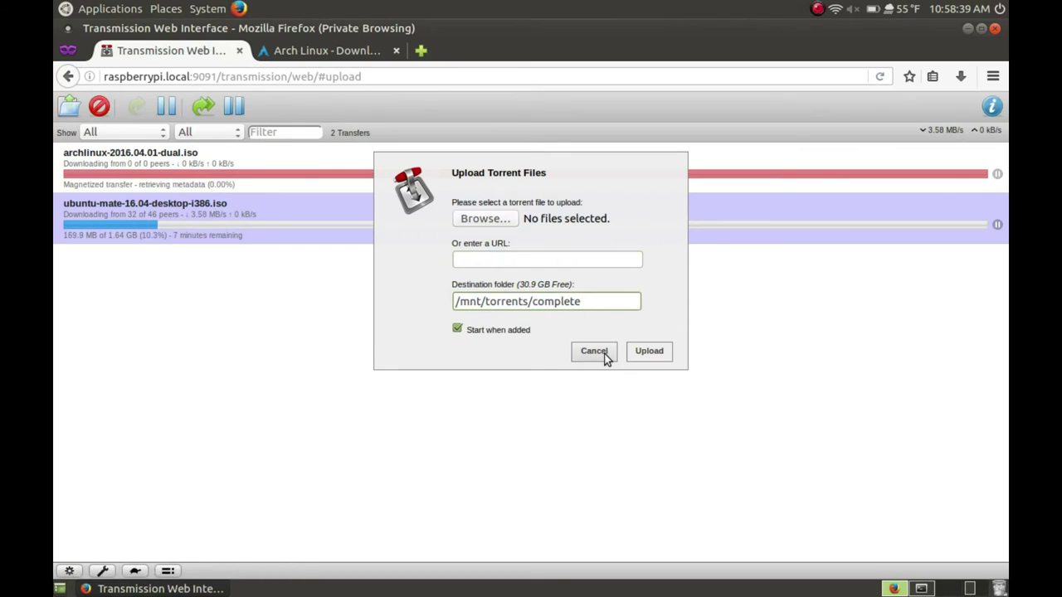
left_click(606, 353)
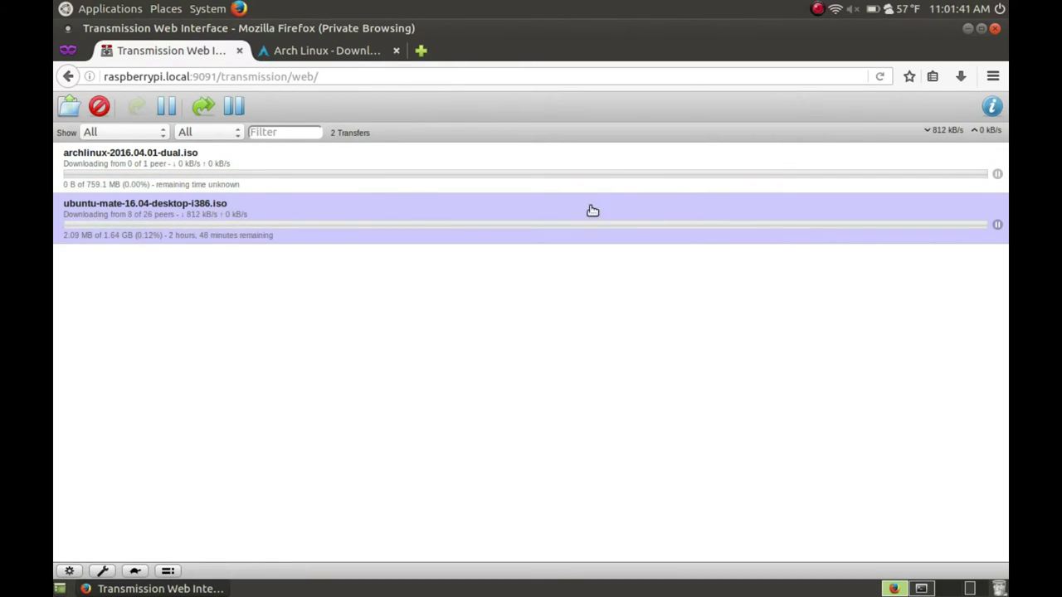
left_click(536, 181)
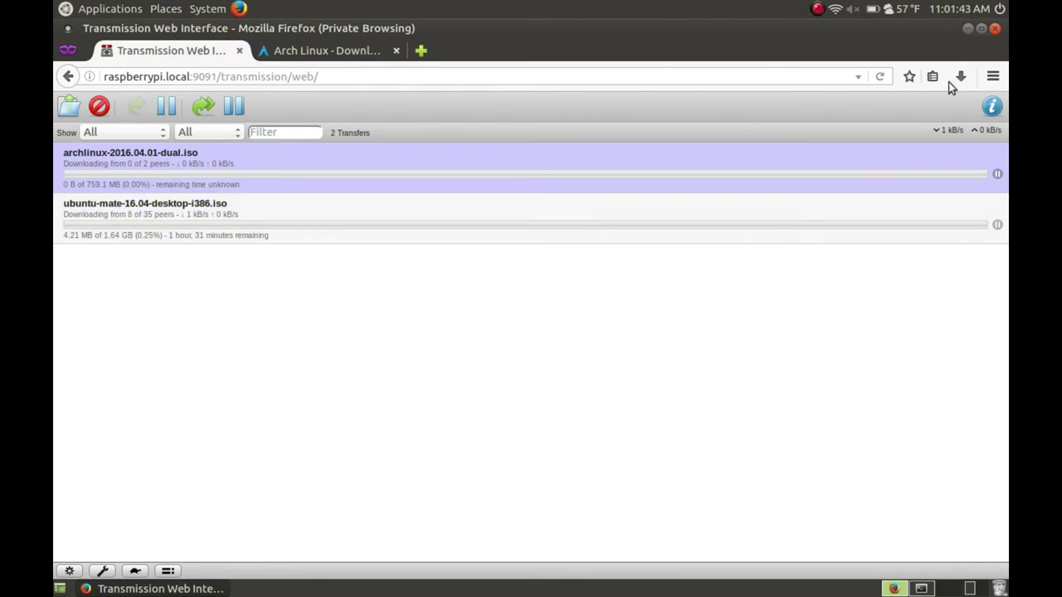
left_click(989, 106)
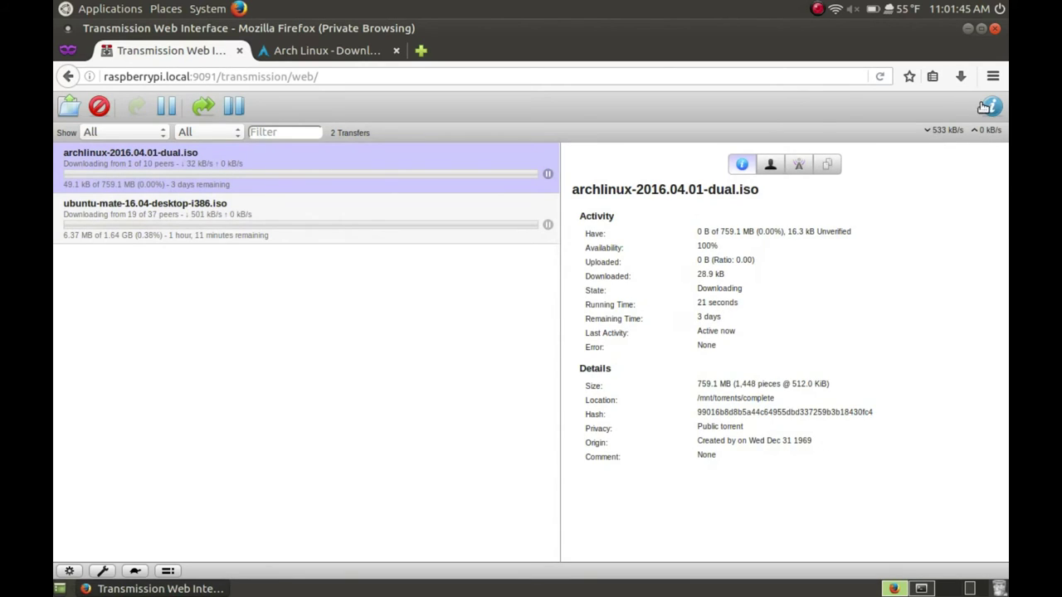
left_click(771, 166)
left_click(799, 166)
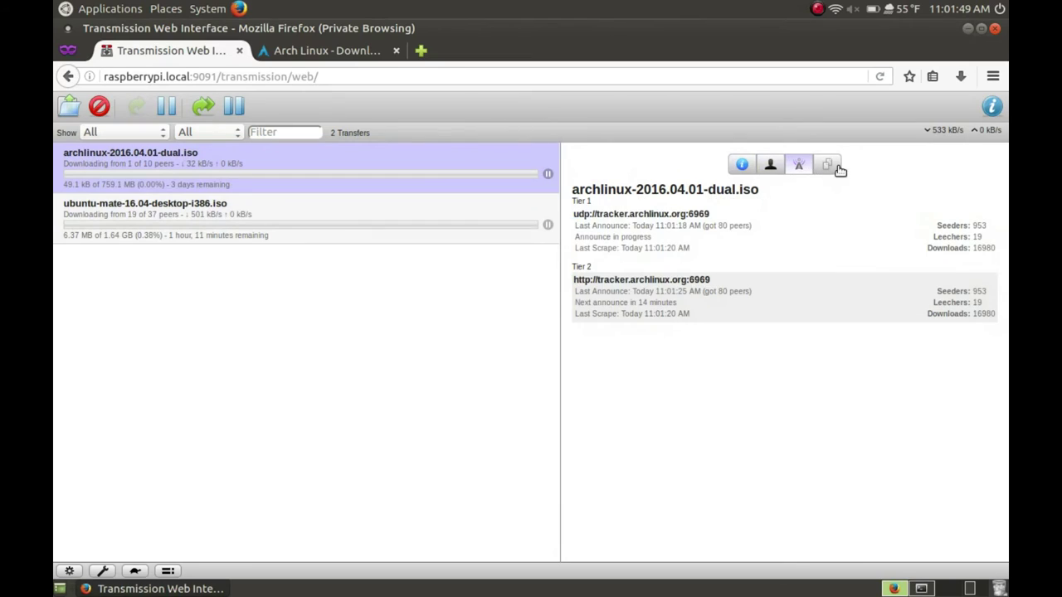
left_click(837, 167)
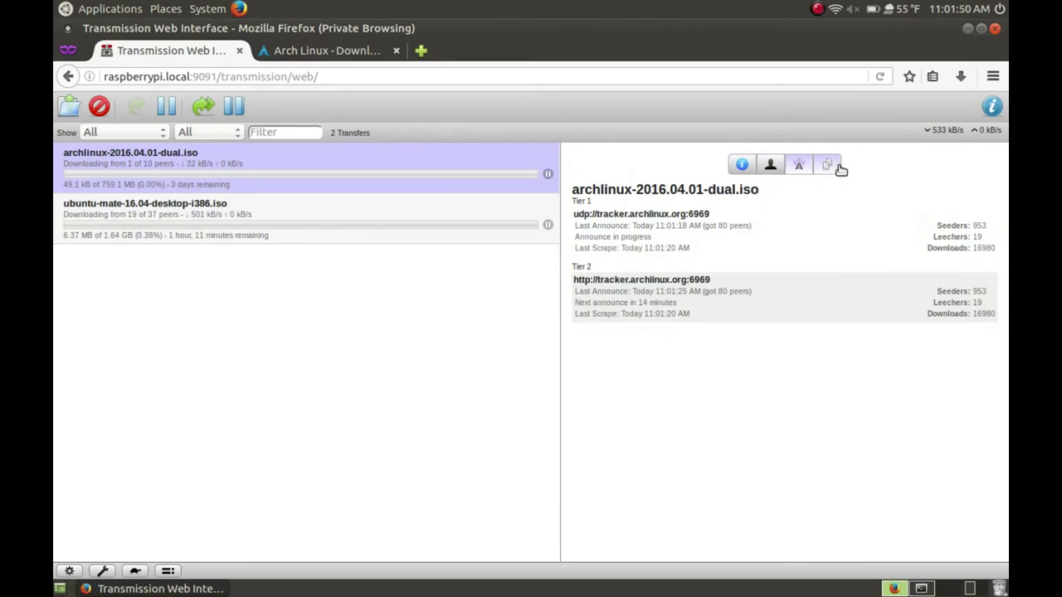
left_click(991, 103)
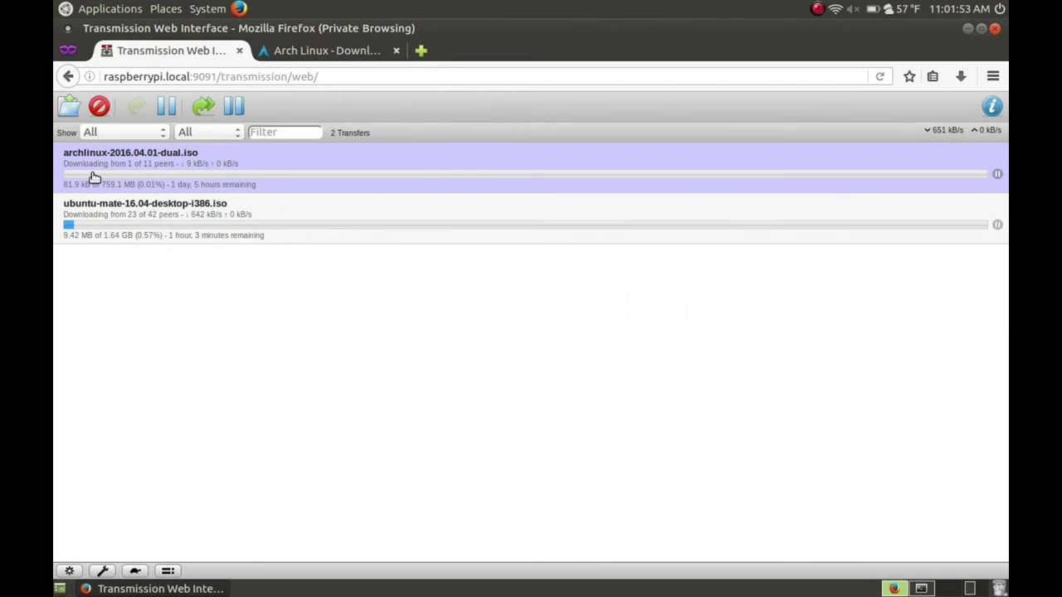
left_click(103, 571)
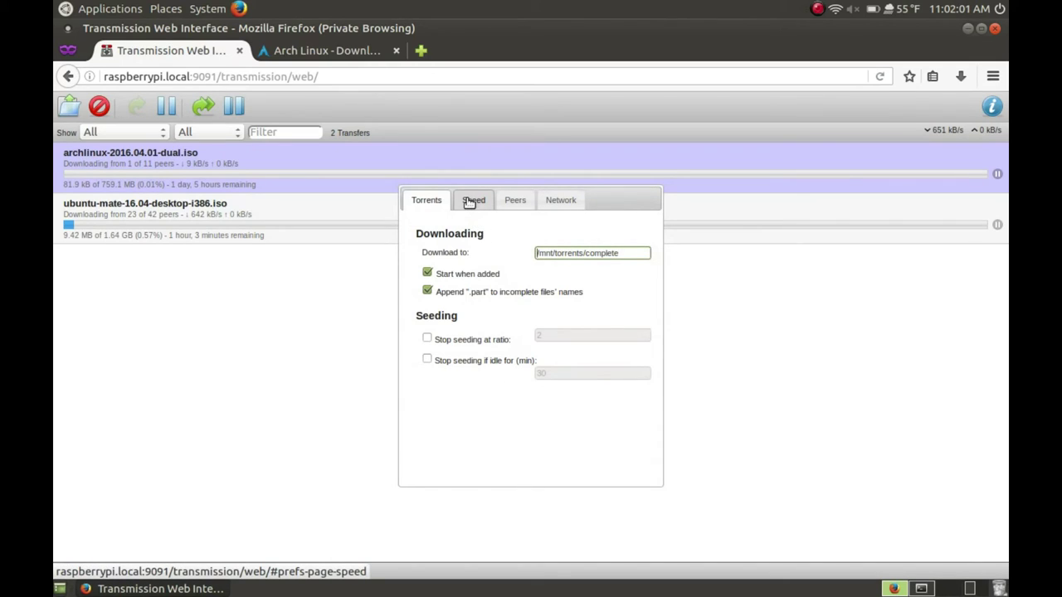
left_click(470, 204)
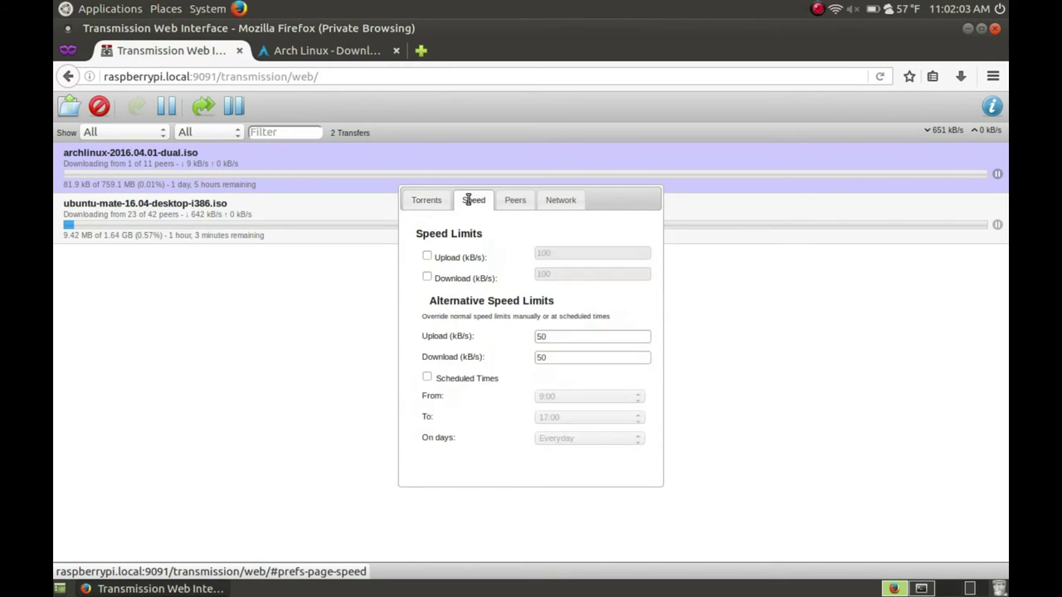
left_click(428, 201)
left_click(479, 207)
left_click(512, 203)
left_click(559, 200)
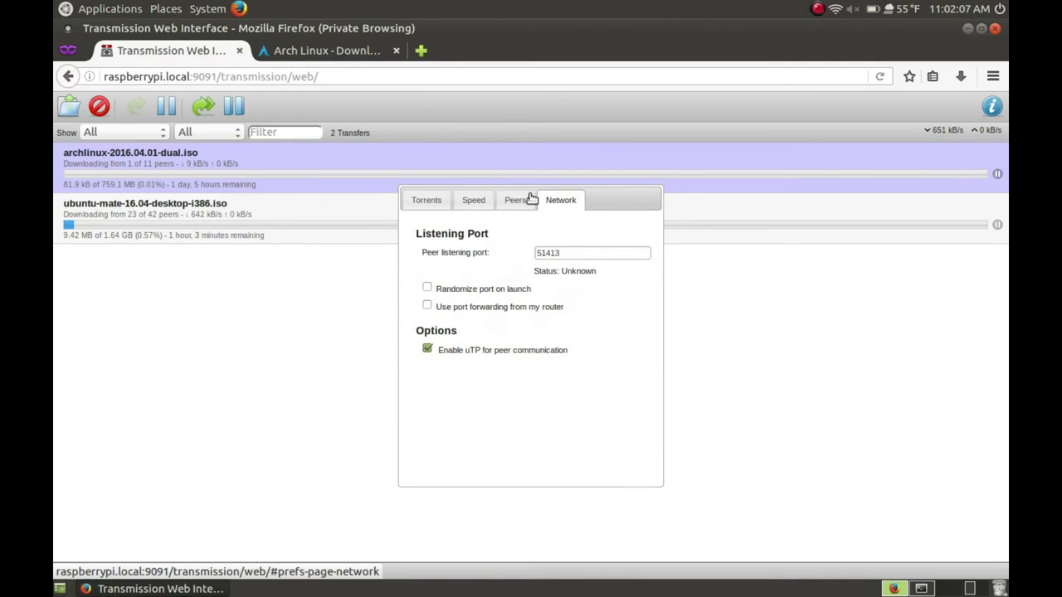
left_click(471, 200)
left_click(70, 573)
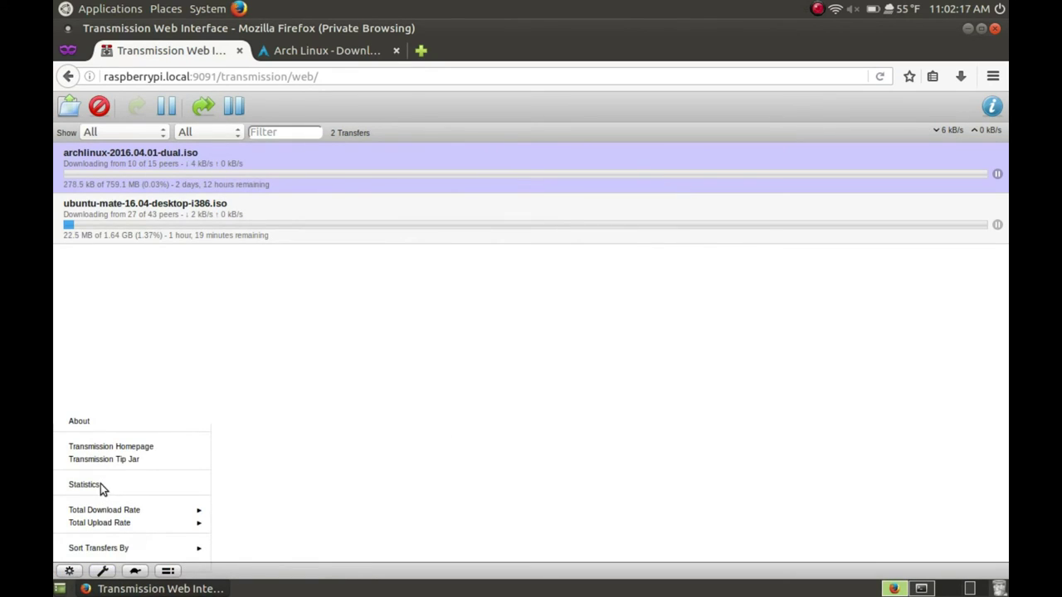
left_click(404, 470)
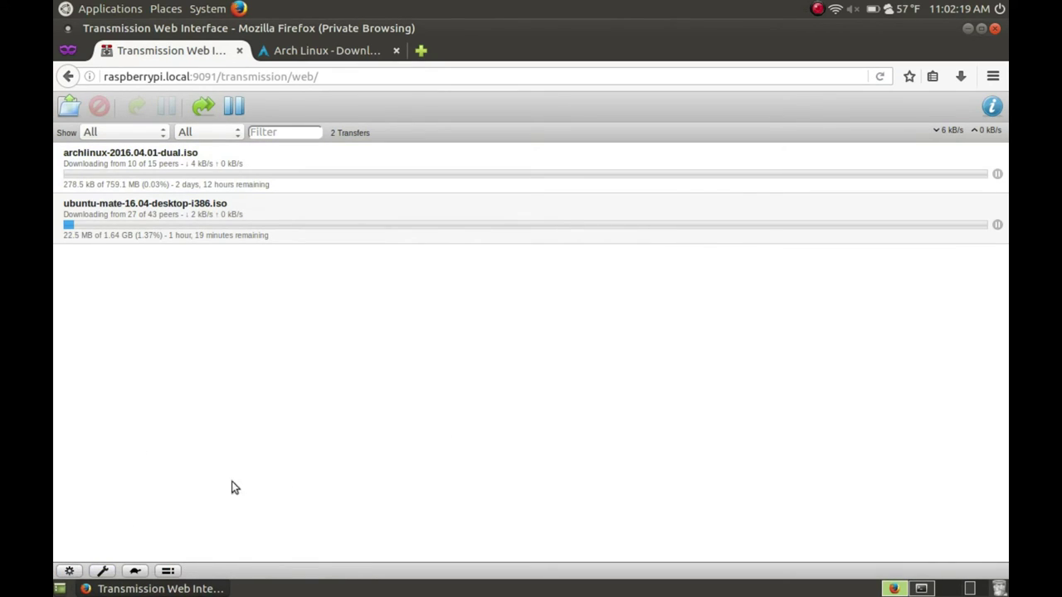
View the transfer statistics (26.3 MB downloaded, 0 B uploaded) from the gear menu, then close them
left_click(68, 571)
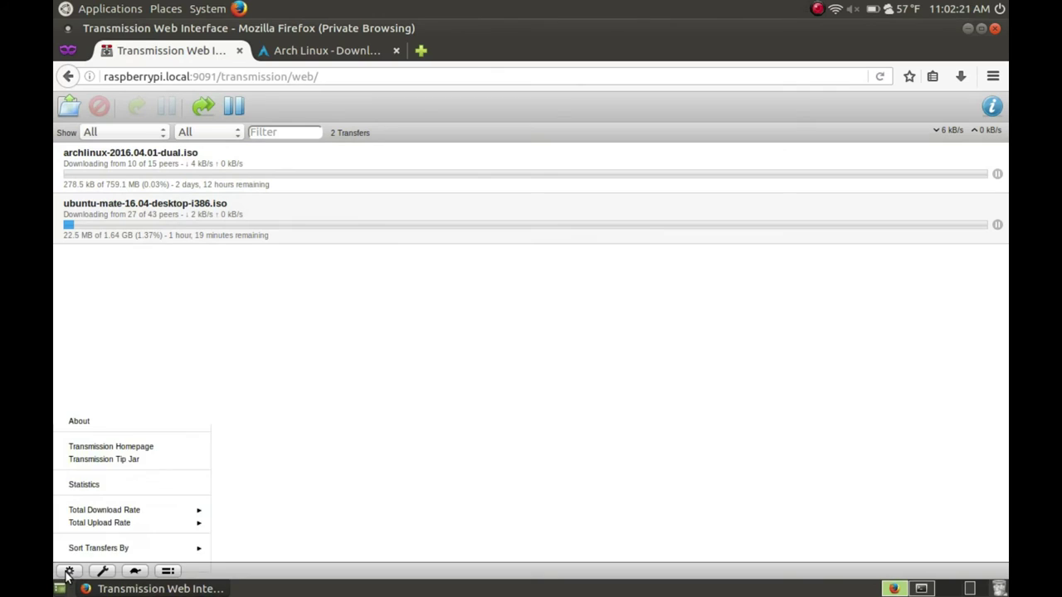
left_click(82, 486)
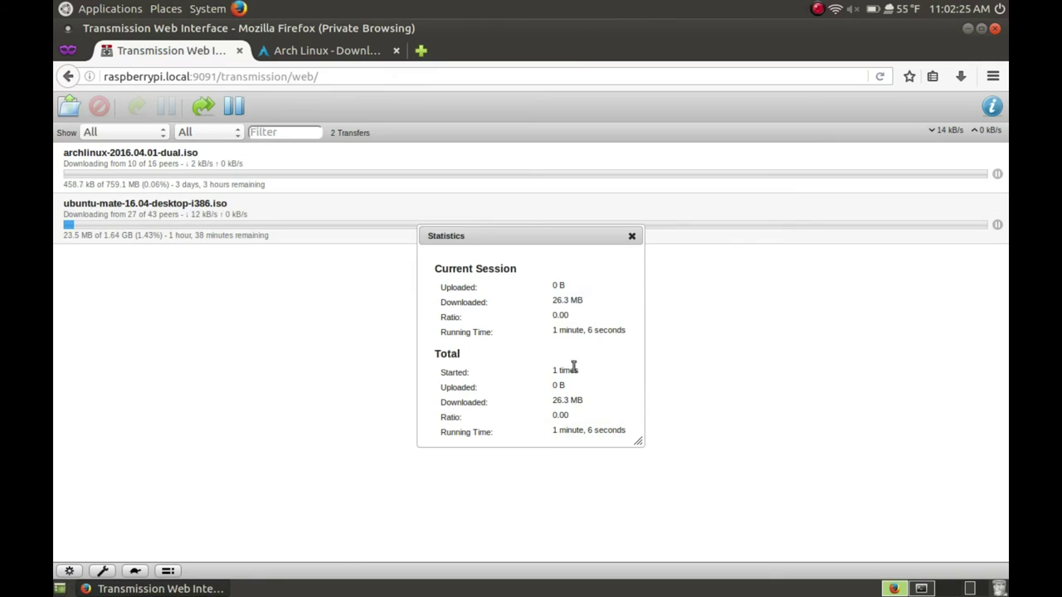
left_click(631, 237)
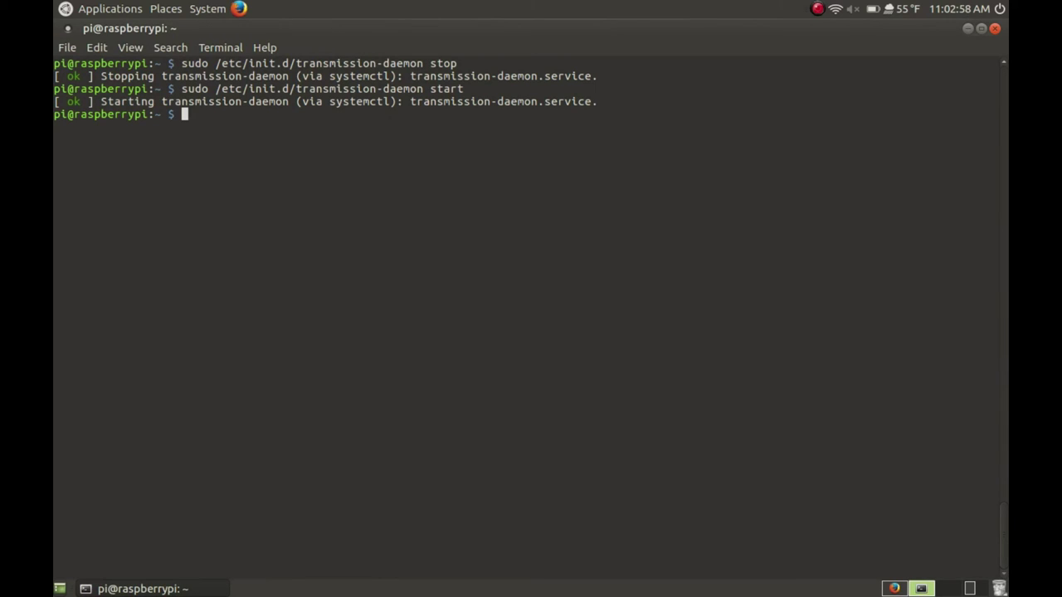
Open /etc/fstab in nano with sudo
type("sudo nano")
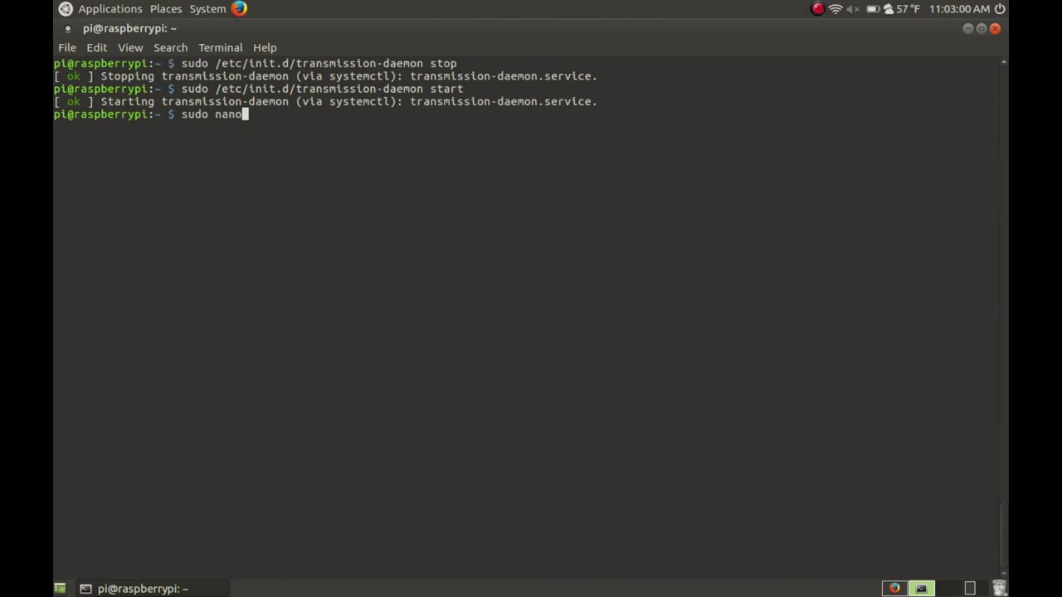
type(" /etc/fs")
key("Tab")
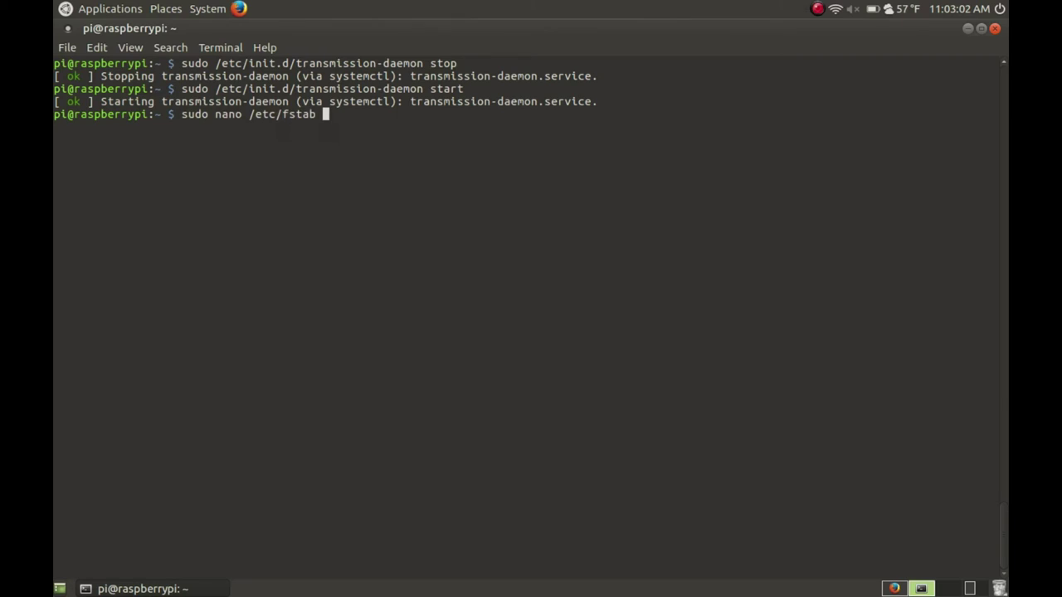
key("Return")
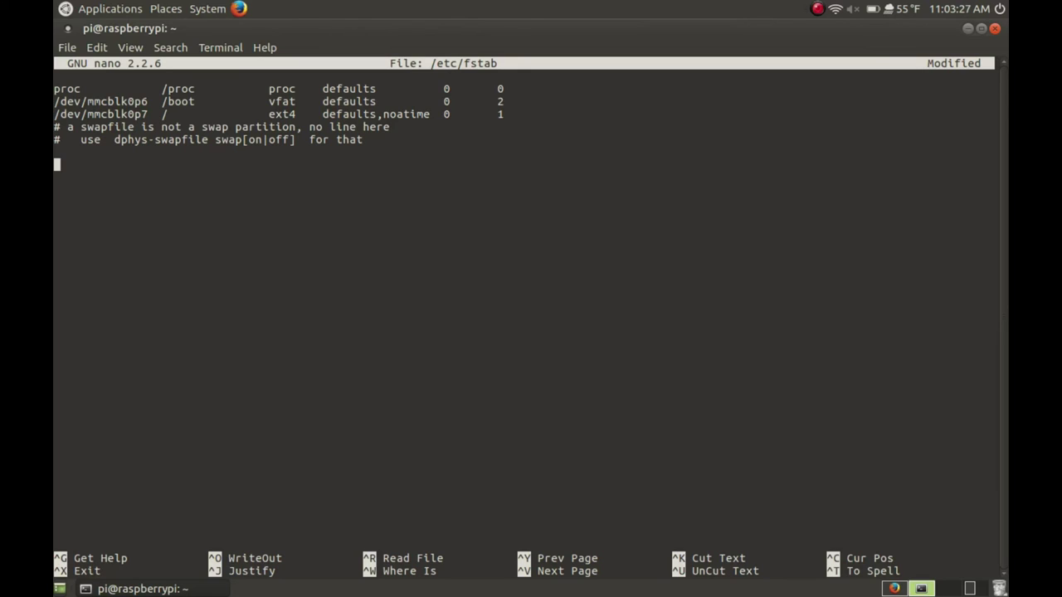
Add the tab-separated line '/dev/sda1 /mnt/torrents ntfs defaults 0 0' and save /etc/fstab
type("/dev/sda1")
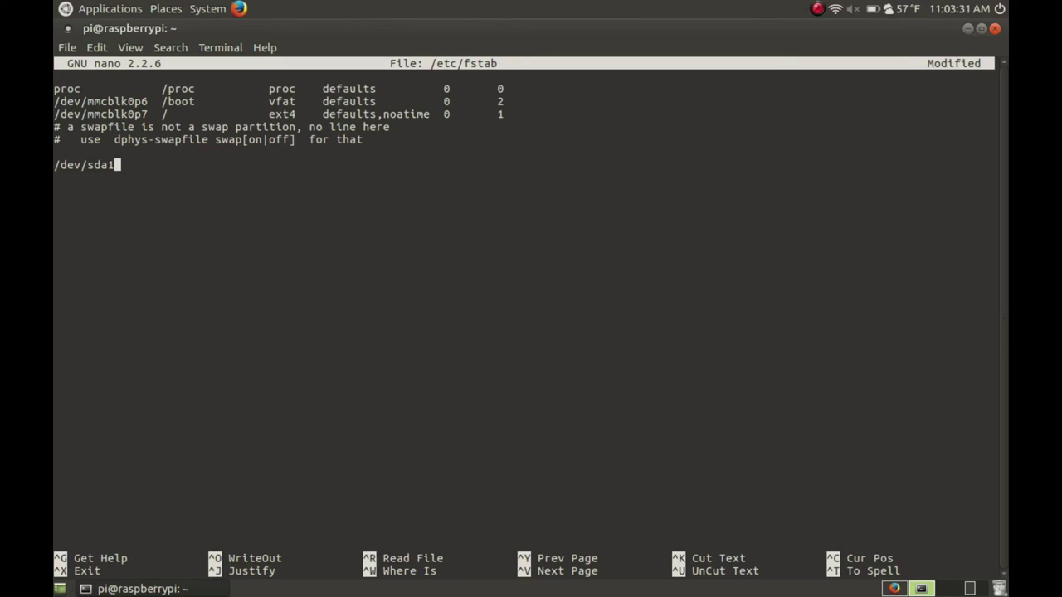
key("Tab")
type("/mnt/torrents")
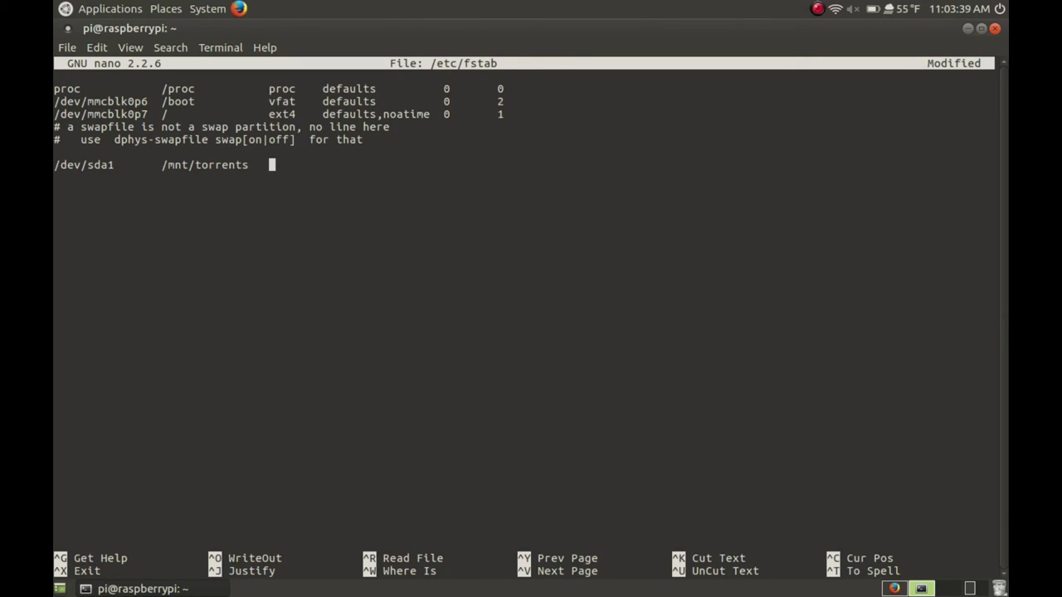
key("Tab")
type("ntfs")
key("Tab")
type("defaults")
key("Tab")
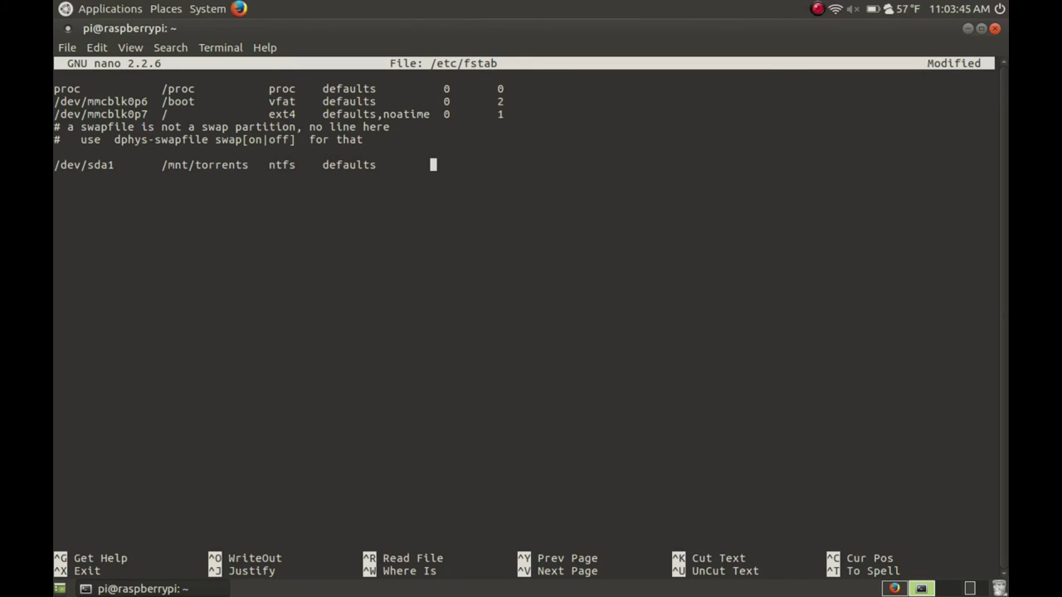
type("0")
key("Tab")
type("0")
key("ctrl+x")
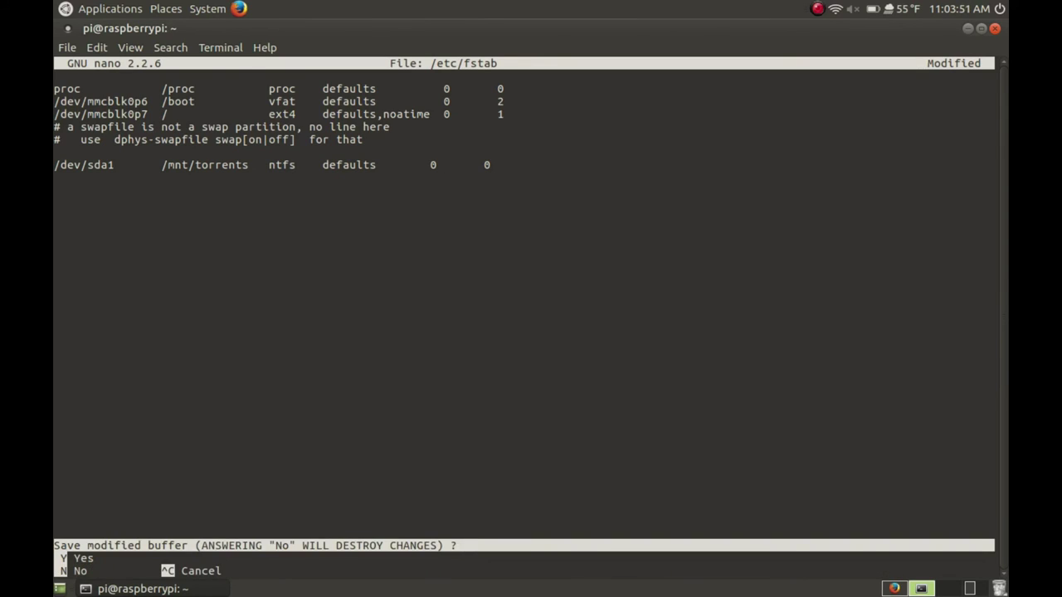
key("y")
key("Return")
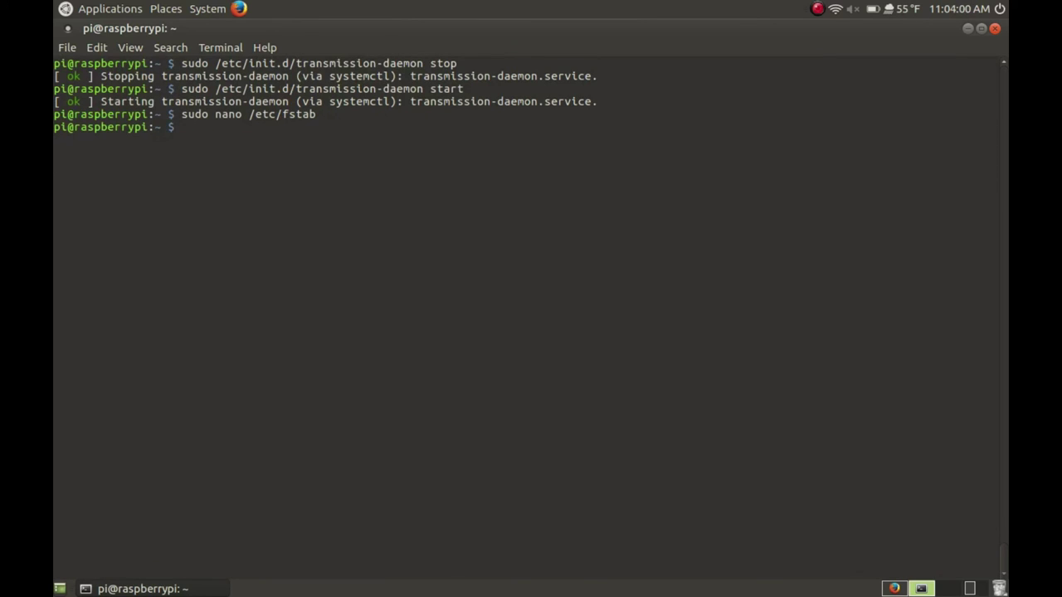